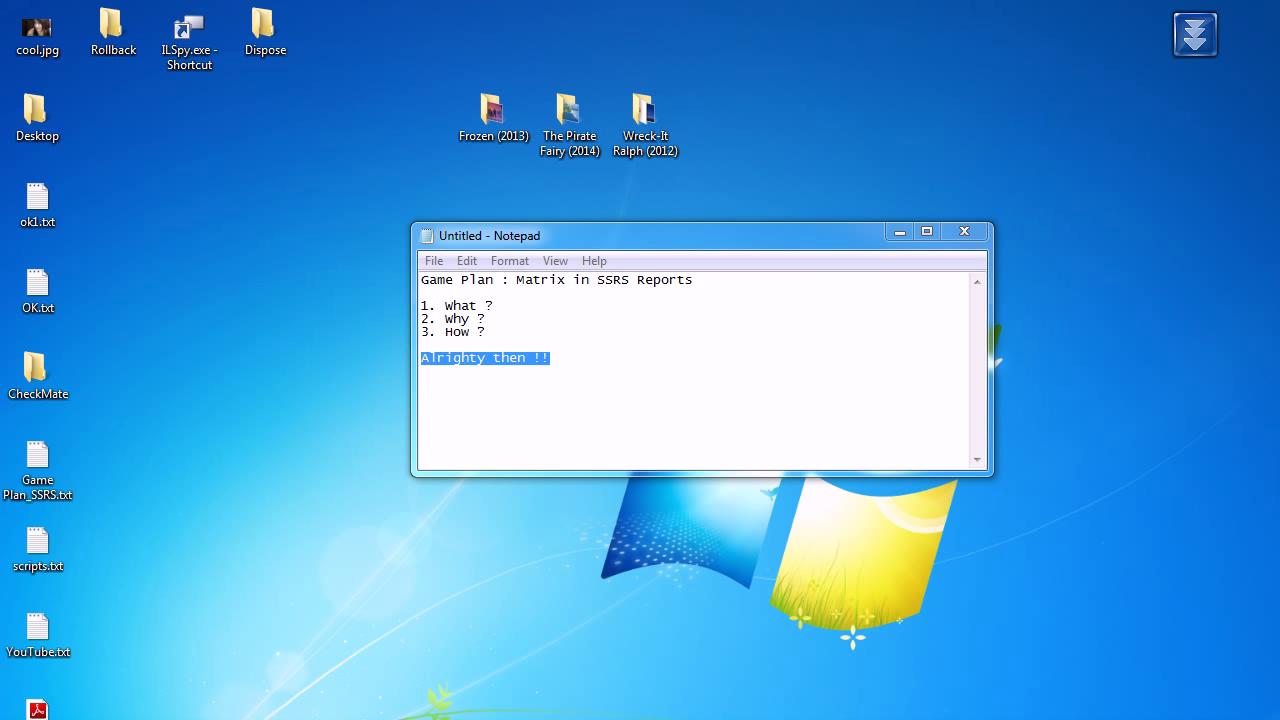
Switch to Visual Studio and view the preview of the MatrixReportBySale.rdl report.
left_click(647, 714)
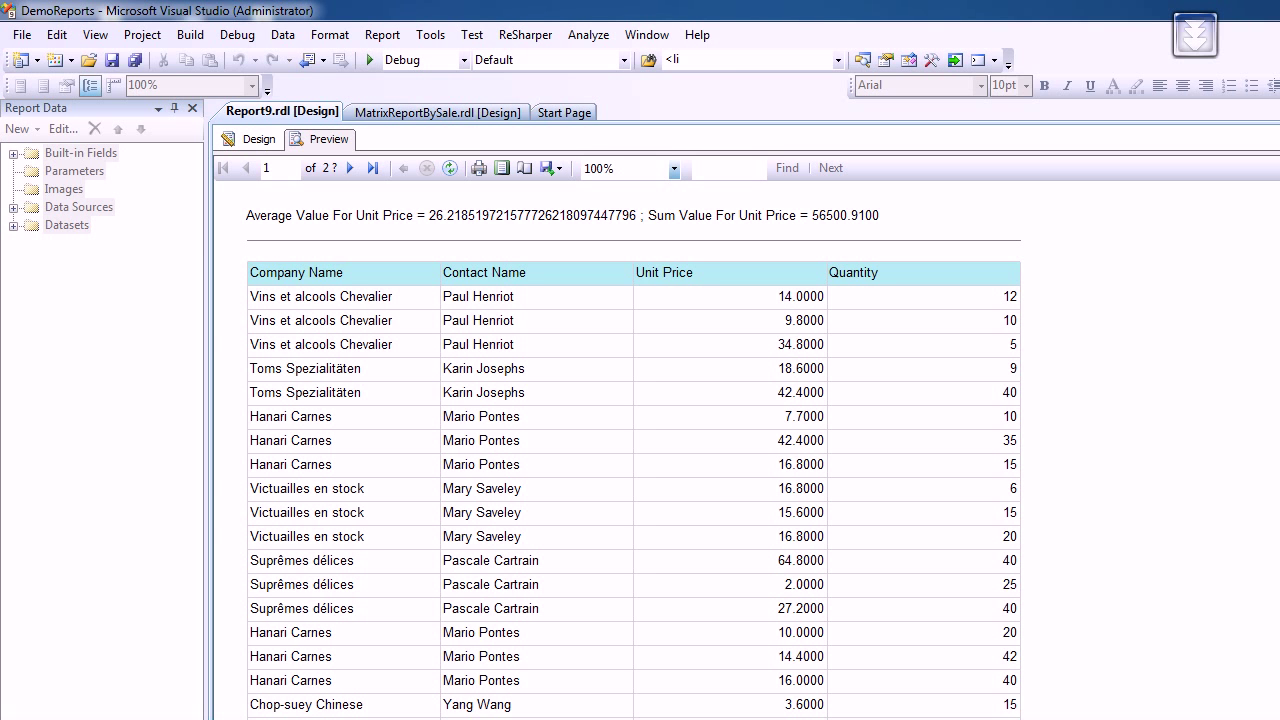
left_click(438, 112)
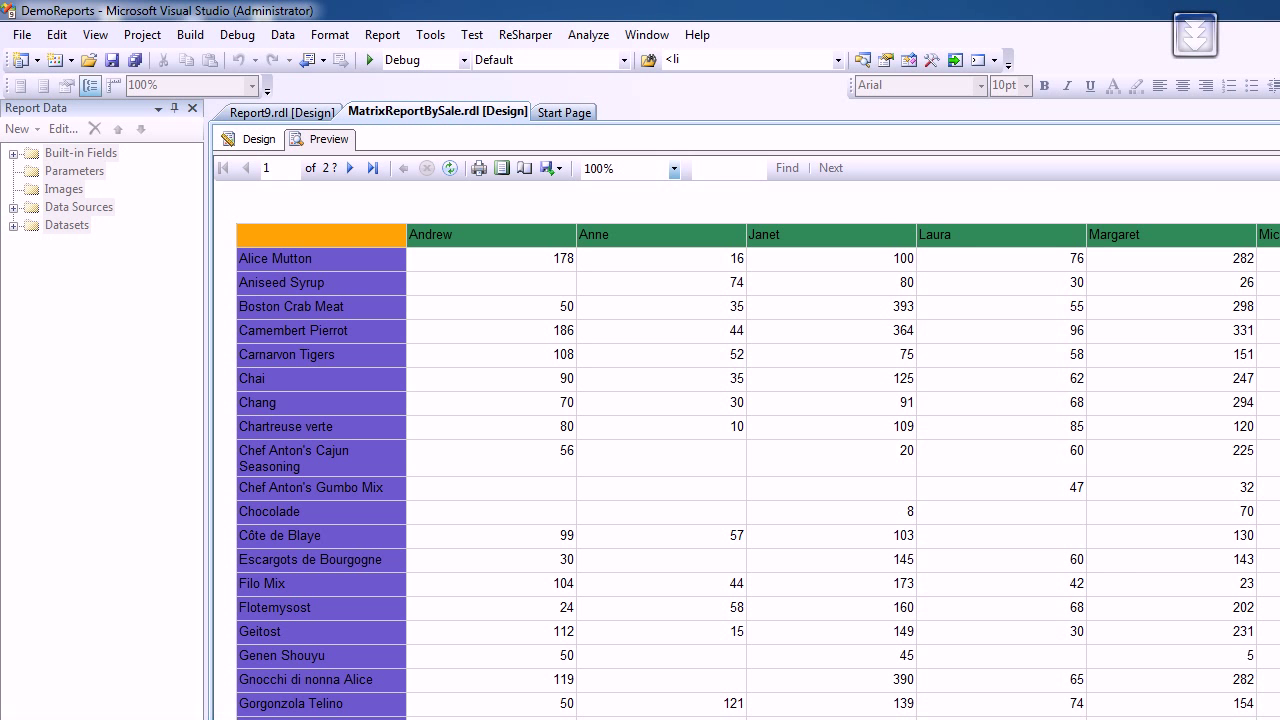
Switch to SQL Server Management Studio and examine the FirstName and OrderDate values in the first rows of the query results.
left_click(832, 717)
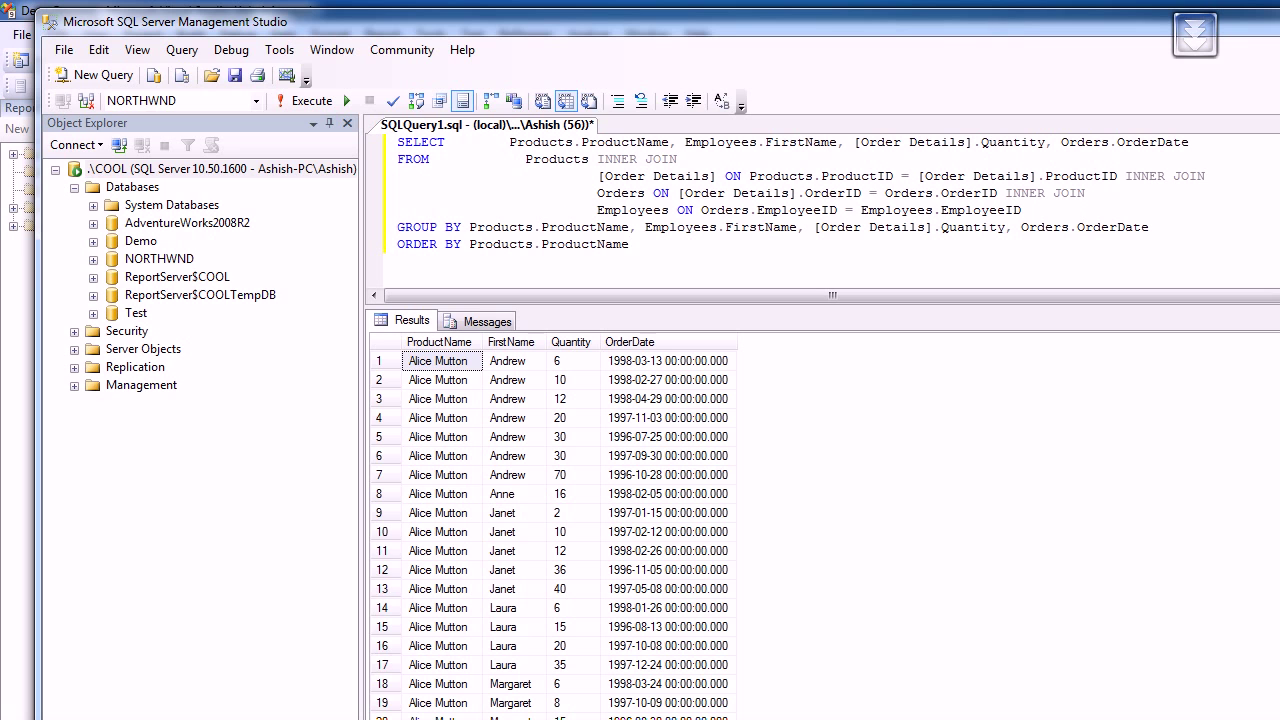
left_click(514, 361)
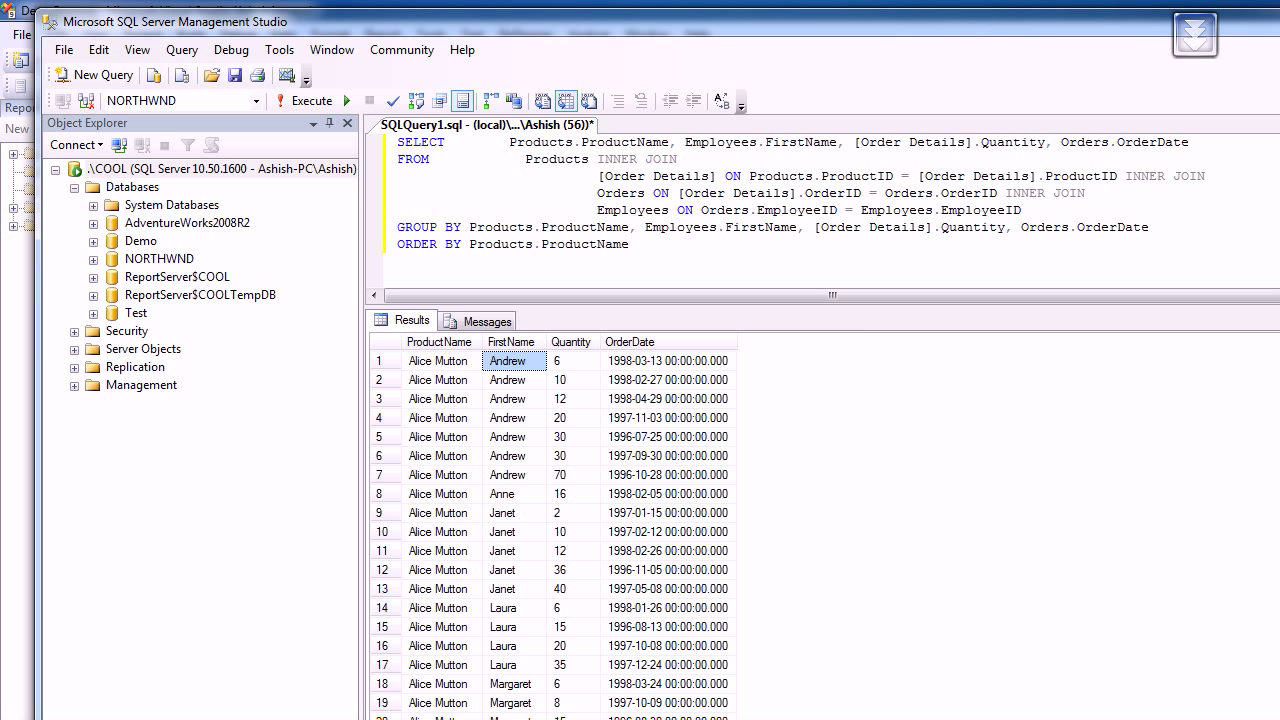
left_click_drag(667, 361, 667, 456)
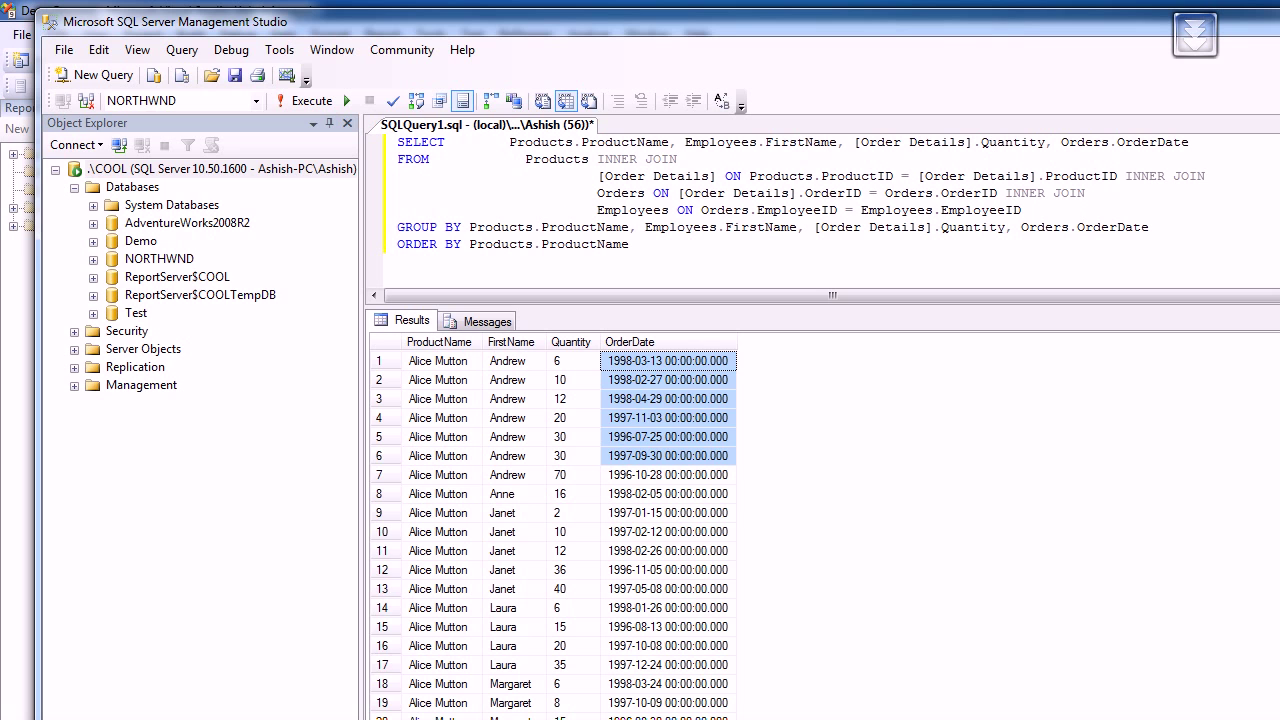
left_click(667, 456)
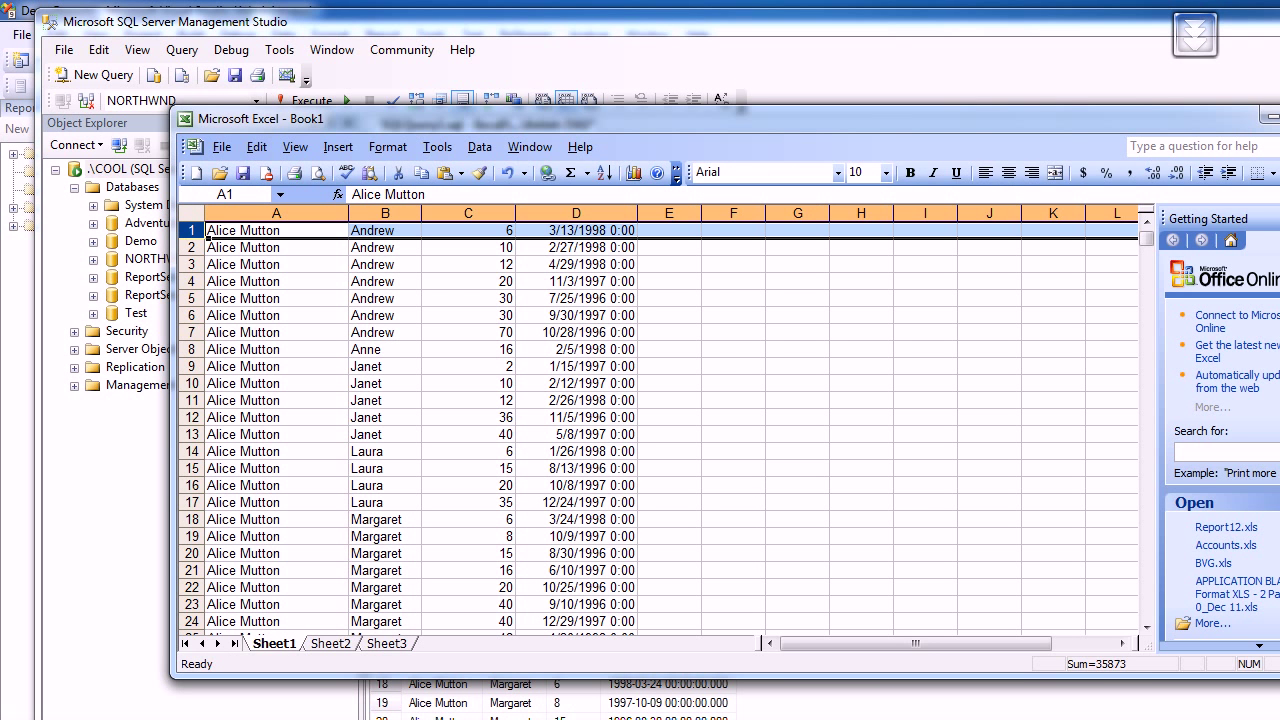
Turn on AutoFilter in the Excel sheet and filter column B to the employee named in row 1.
left_click(480, 146)
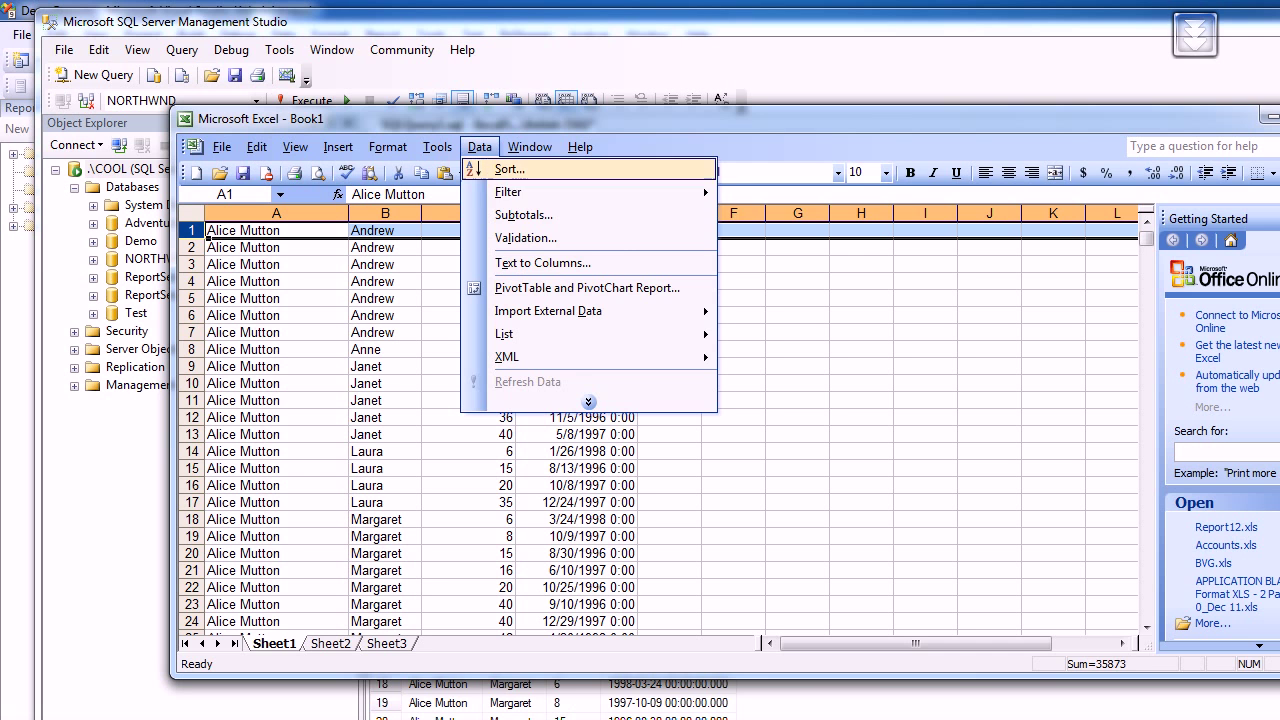
mouse_move(508, 191)
left_click(778, 193)
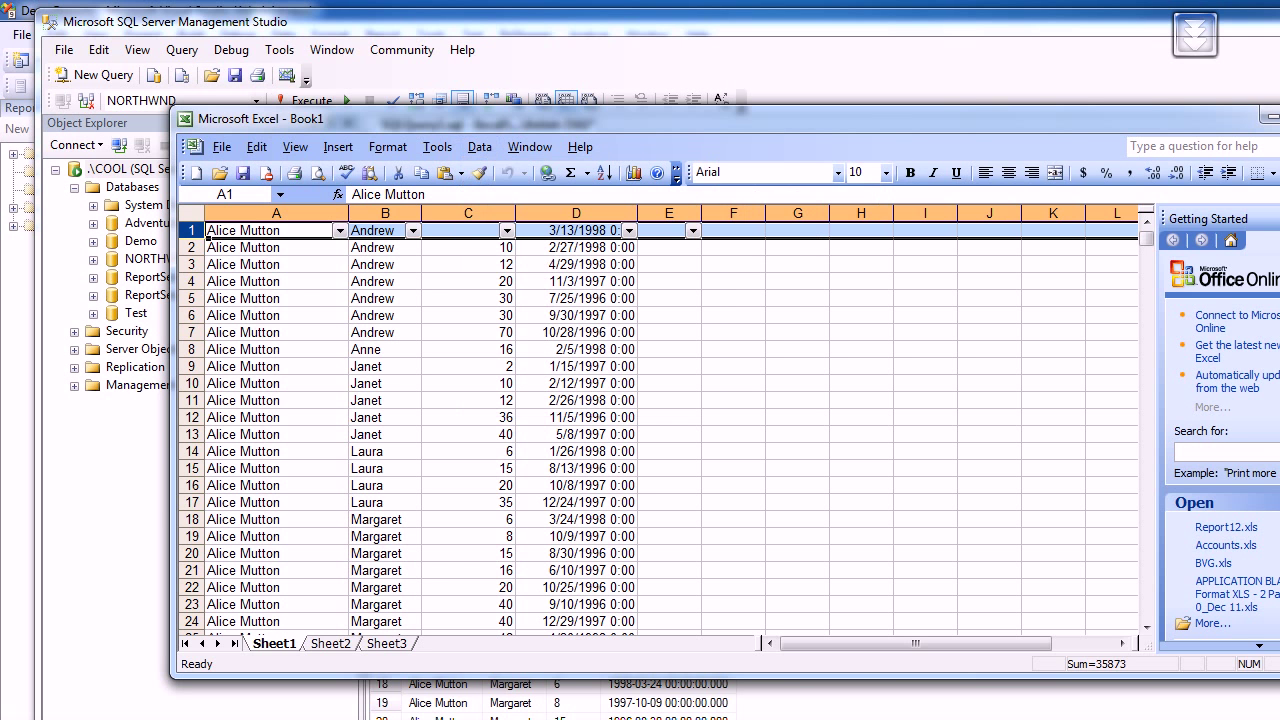
left_click(412, 230)
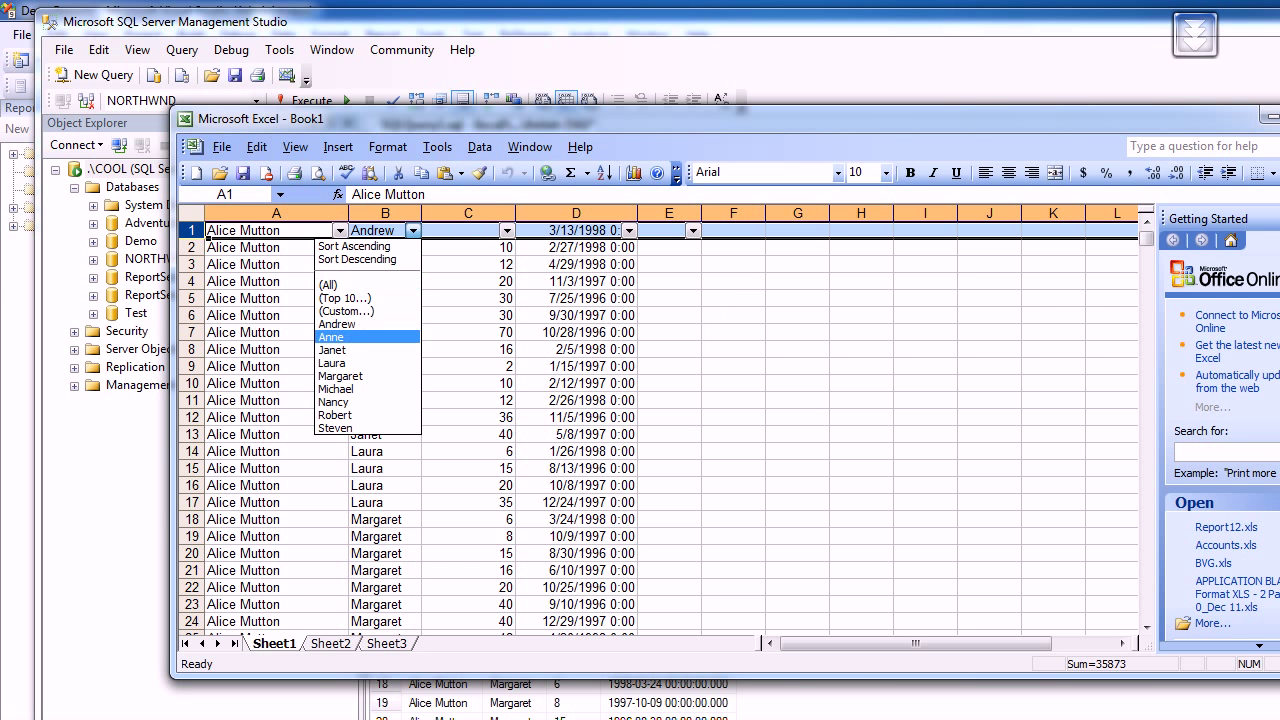
left_click(350, 323)
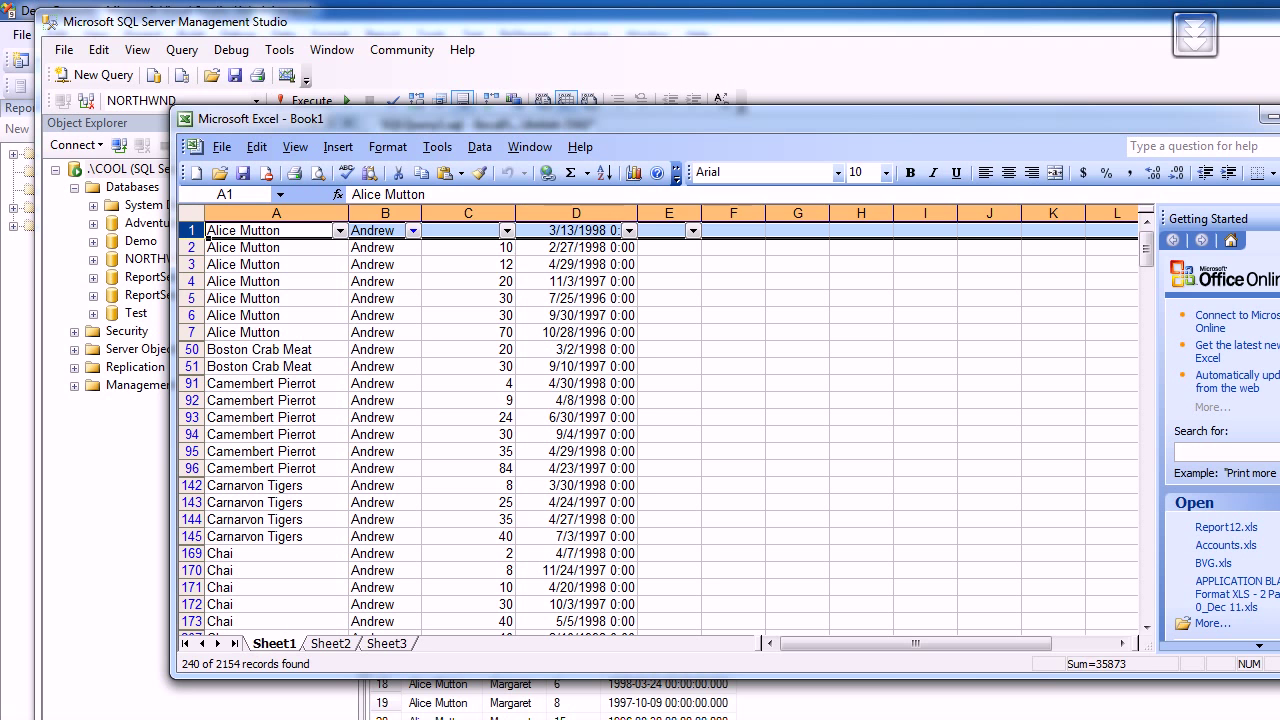
Examine the Alice Mutton quantities in C1:C7 by selecting them to read their sum.
left_click(468, 264)
left_click(468, 332)
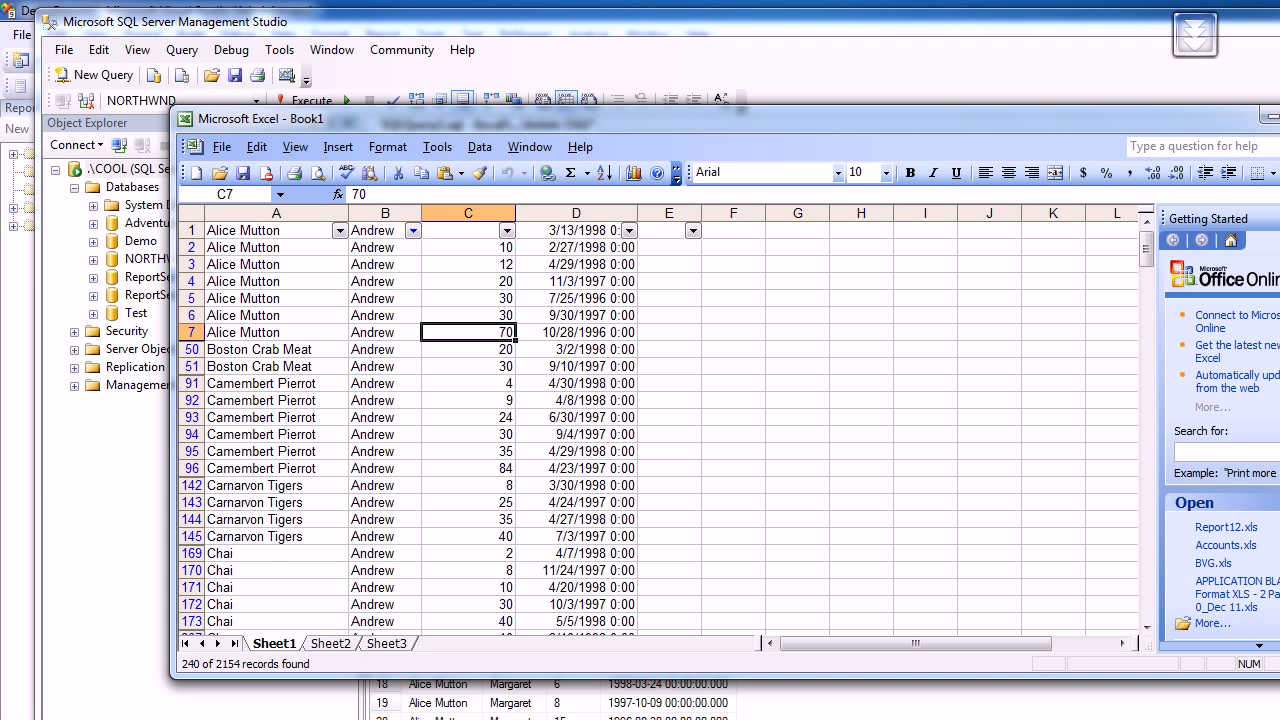
scroll(660, 430, "down", 2)
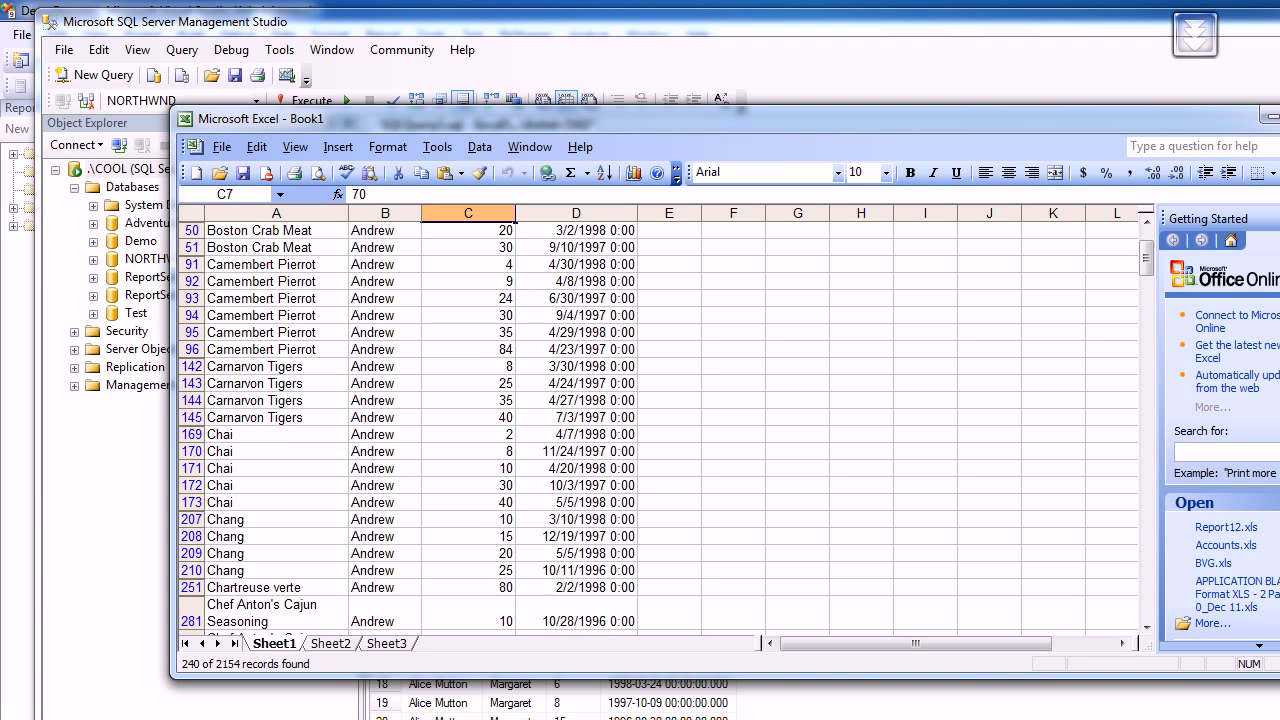
scroll(660, 430, "up", 2)
left_click(462, 231)
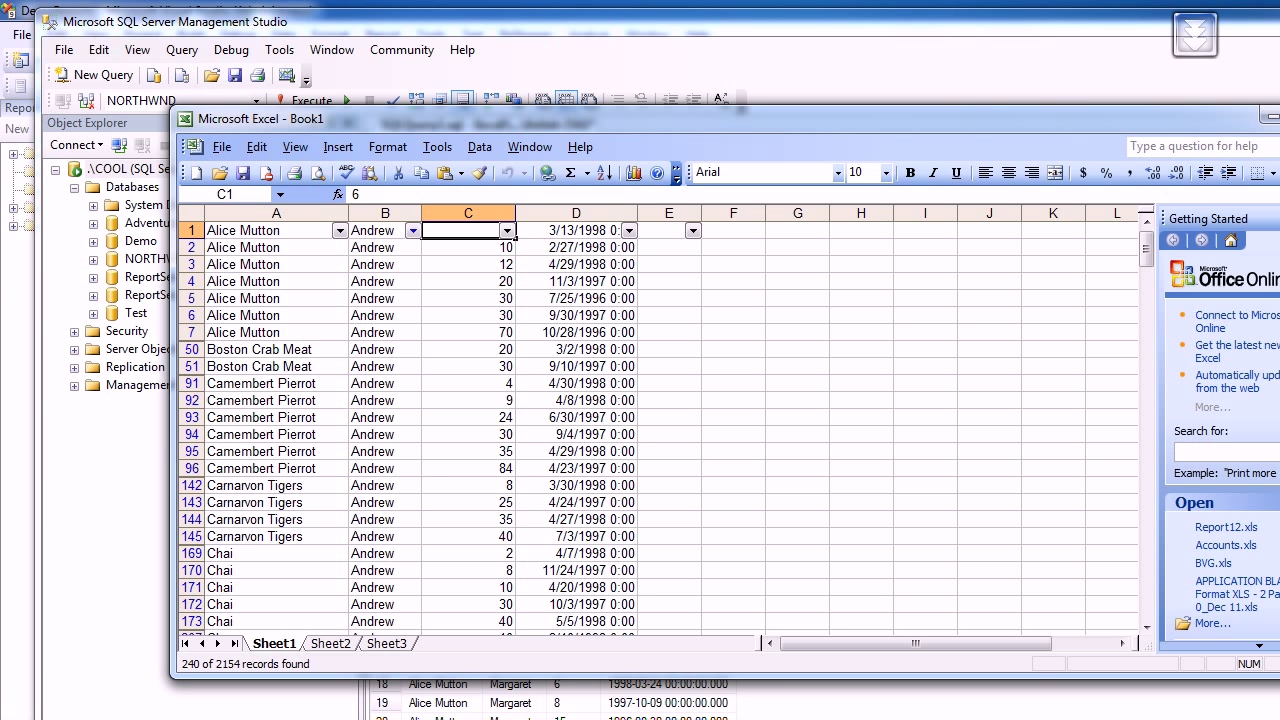
left_click_drag(462, 231, 468, 332)
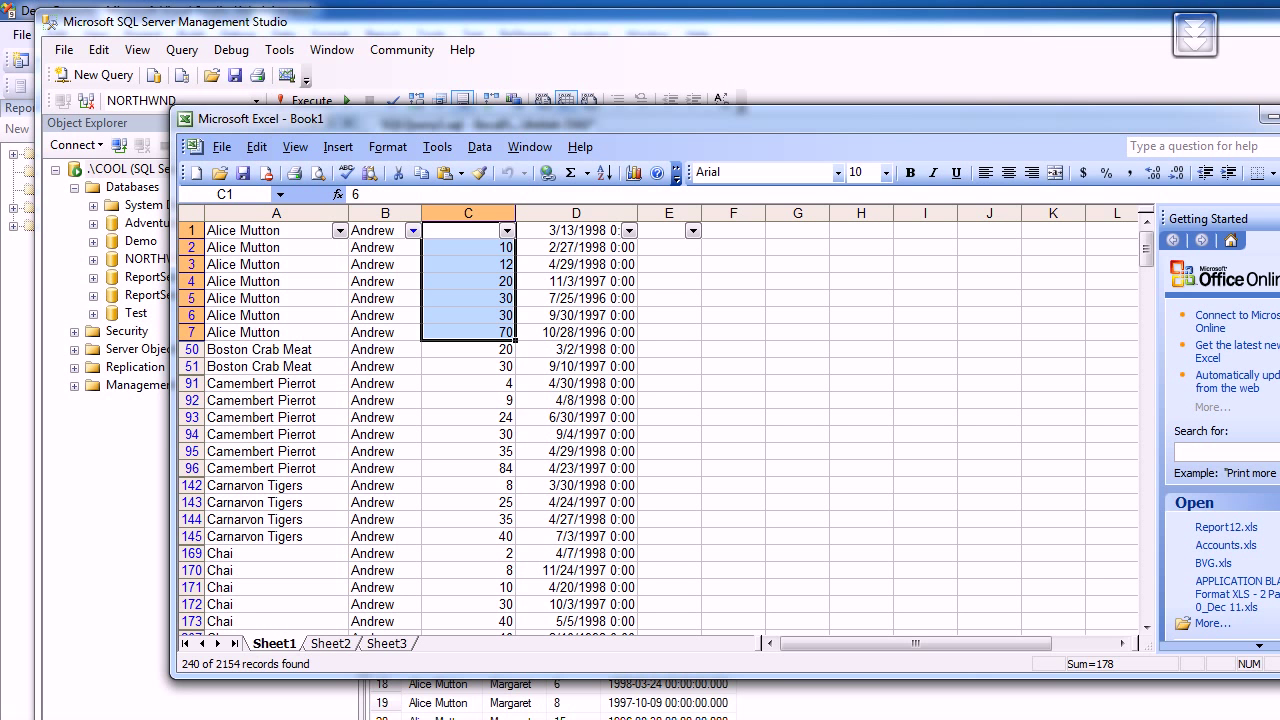
left_click(468, 248)
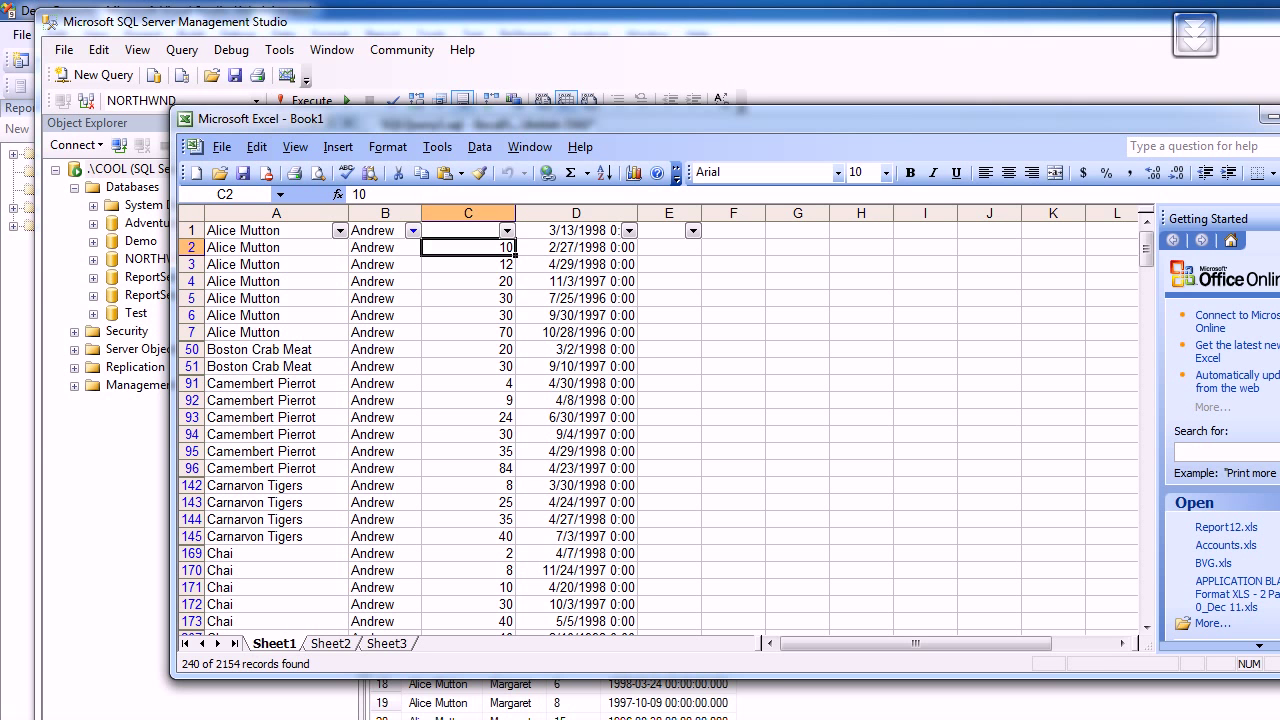
left_click_drag(468, 248, 468, 332)
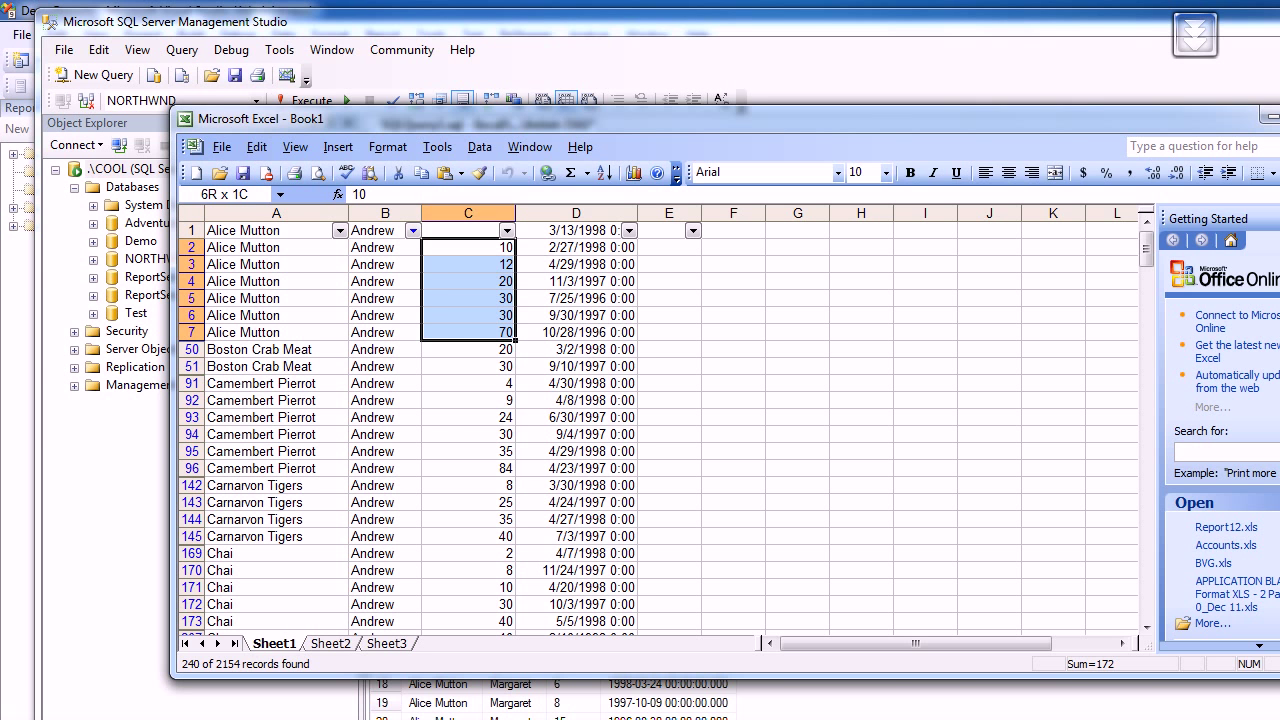
left_click(462, 231)
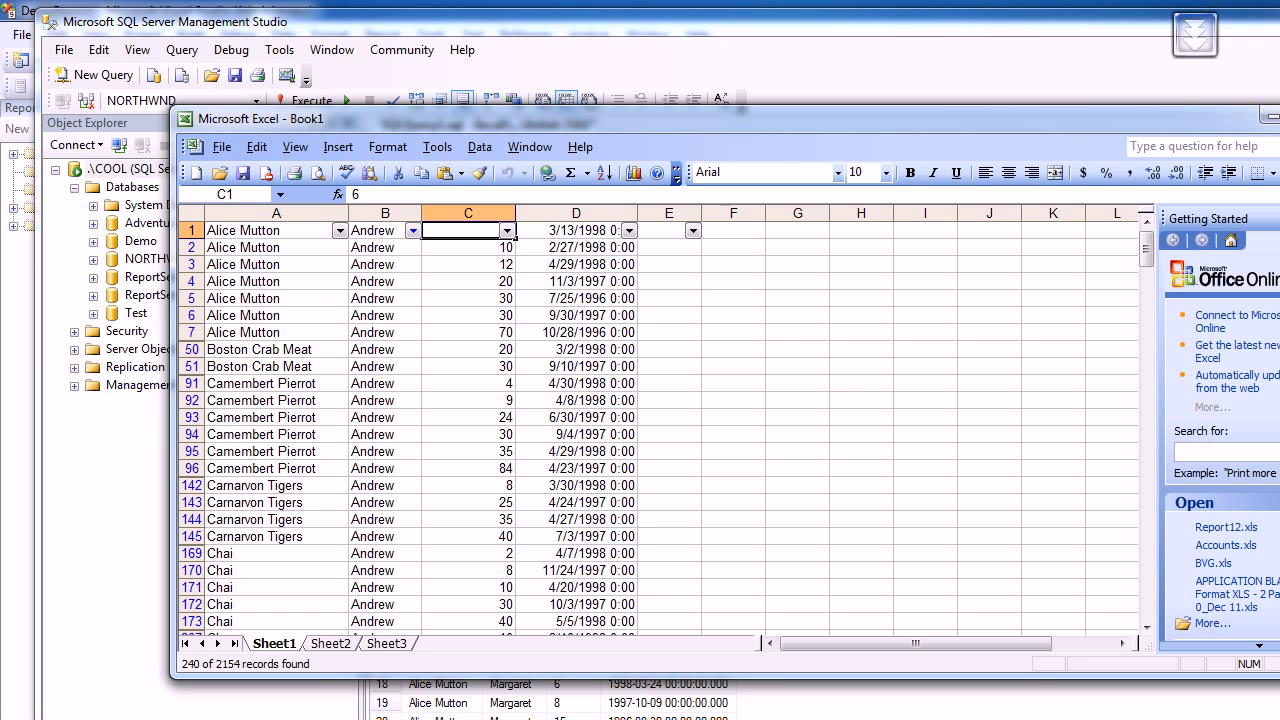
Turn off the AutoFilter so all rows of Sheet1 are shown.
left_click(437, 147)
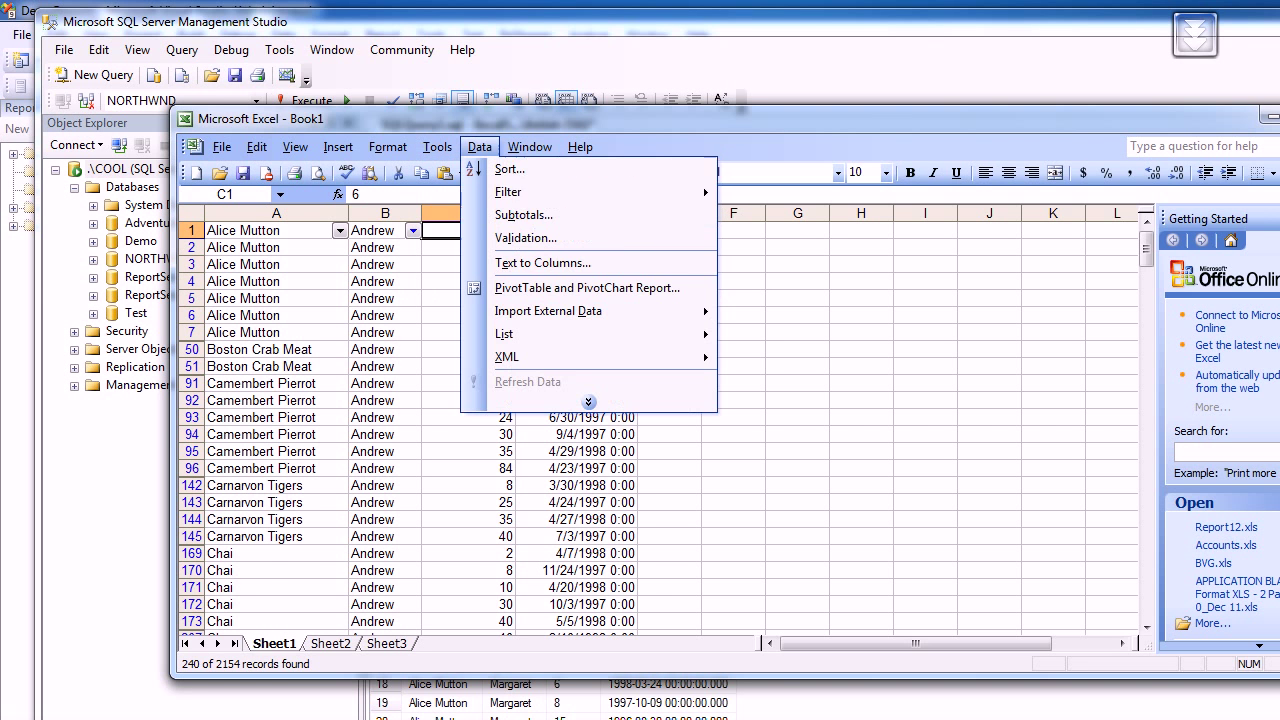
mouse_move(540, 192)
left_click(778, 192)
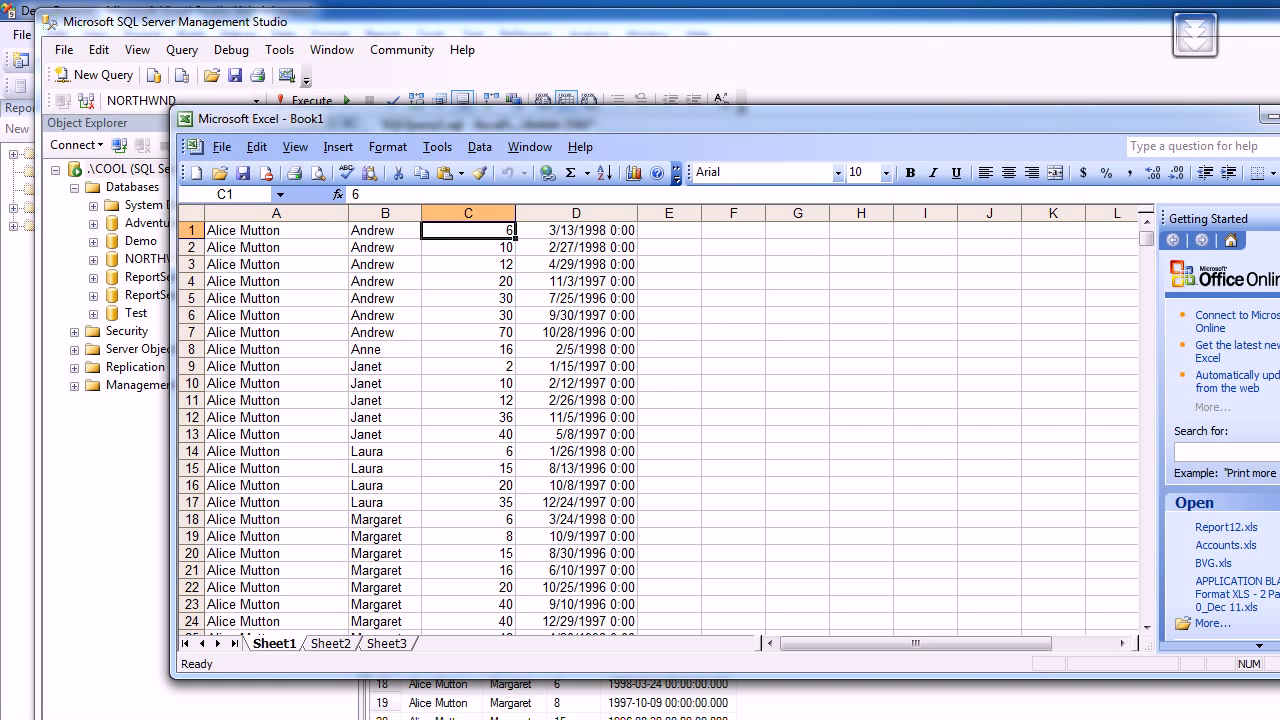
Select the quantities in C1:C7 to sum them, and return to the matrix report preview in Visual Studio to compare.
left_click_drag(468, 230, 468, 332)
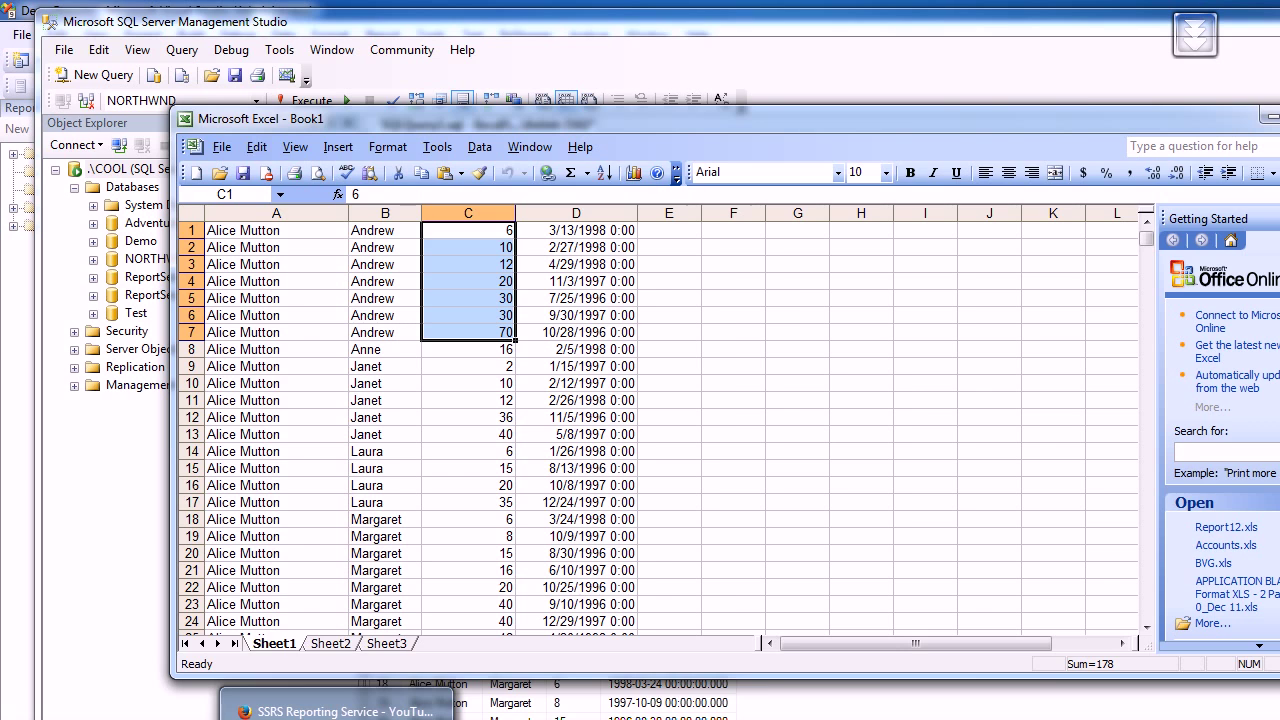
left_click(646, 717)
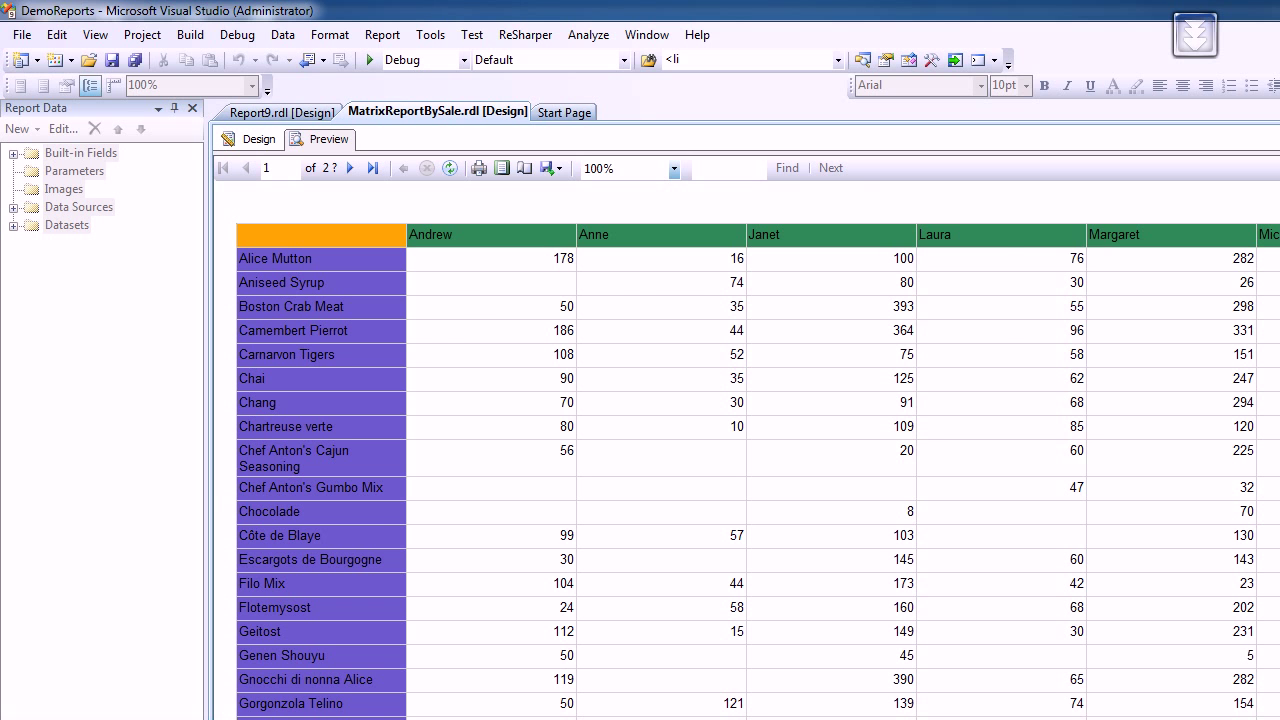
Switch to the Notepad game plan and highlight the line "1. What ?".
key("alt+Tab")
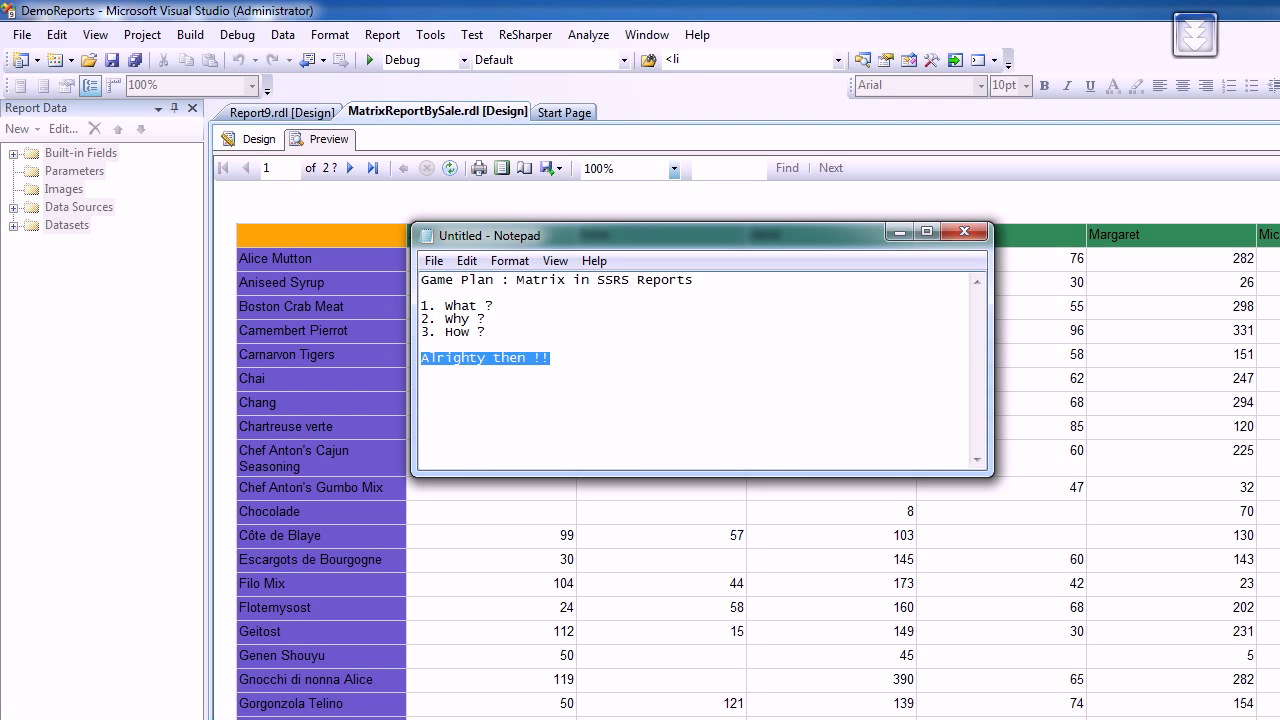
key("Up")
key("Up")
key("Up")
key("shift+Left")
key("shift+Left")
key("shift+Left")
key("shift+Left")
key("shift+Left")
key("shift+Left")
key("shift+Left")
key("shift+Left")
key("shift+Left")
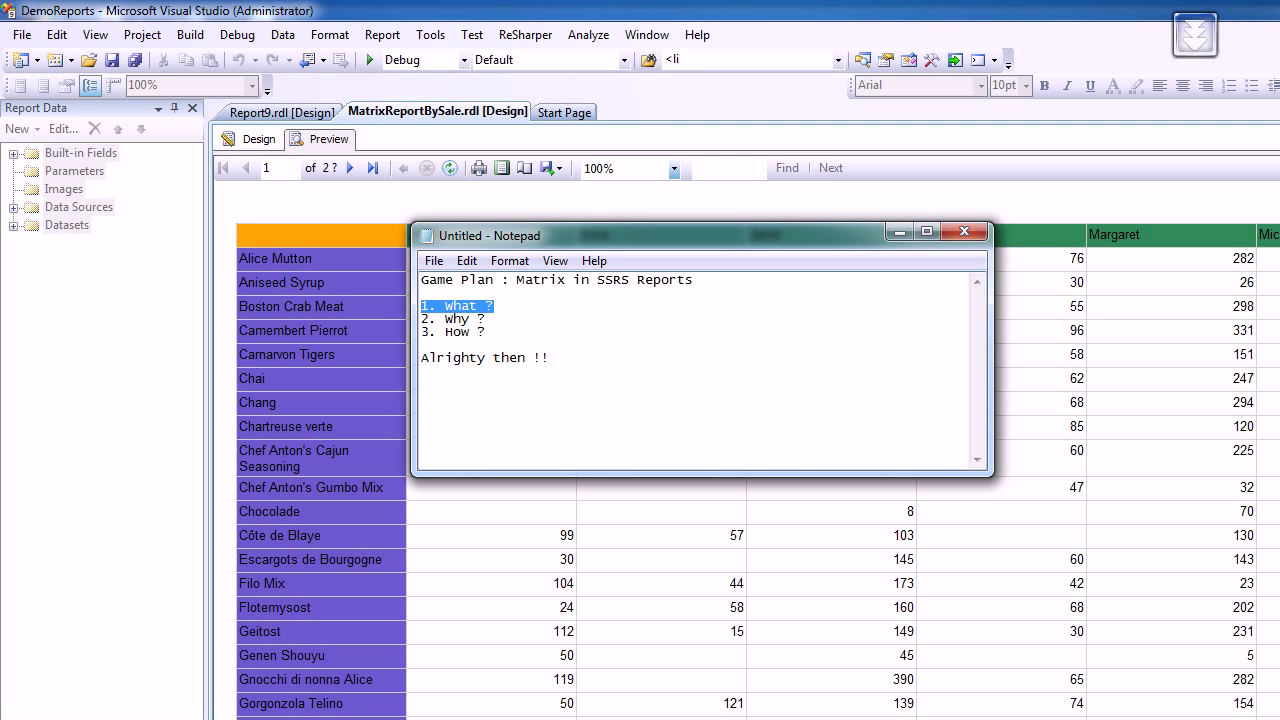
Move the Notepad window down to uncover the report's upper rows, and highlight the line "2. Why ?".
left_click_drag(600, 235, 634, 444)
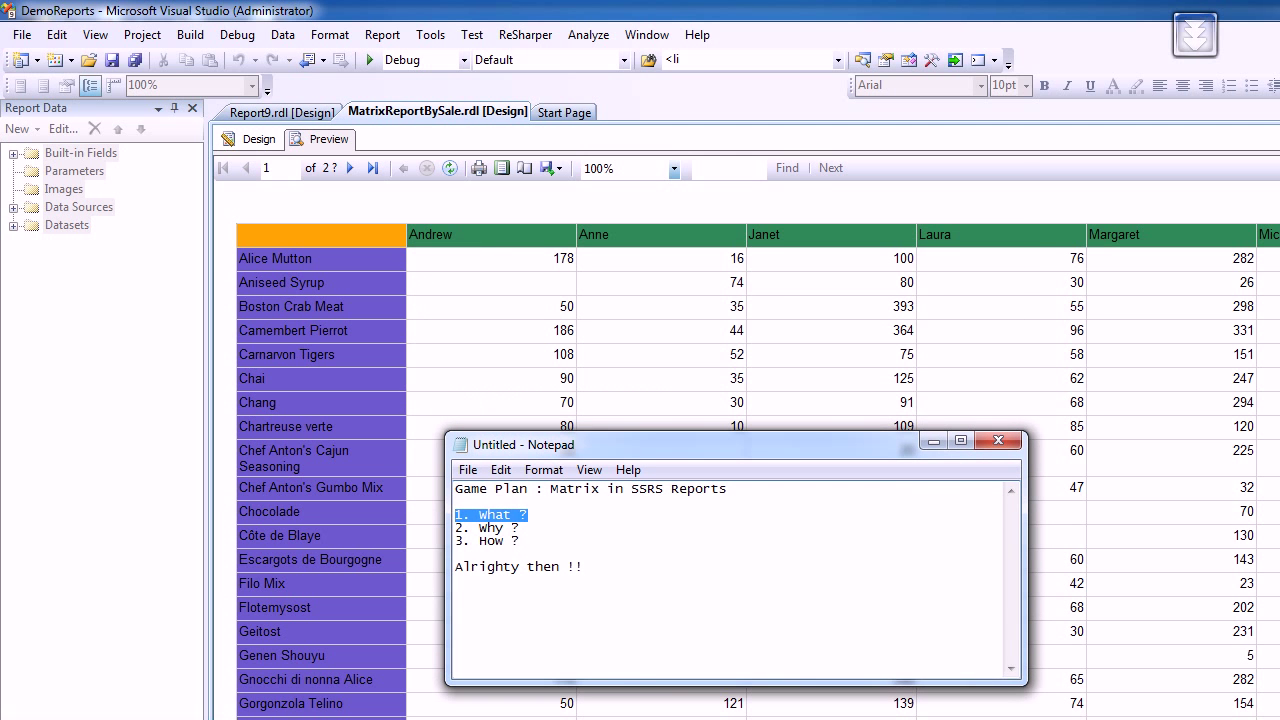
key("Down")
key("shift+End")
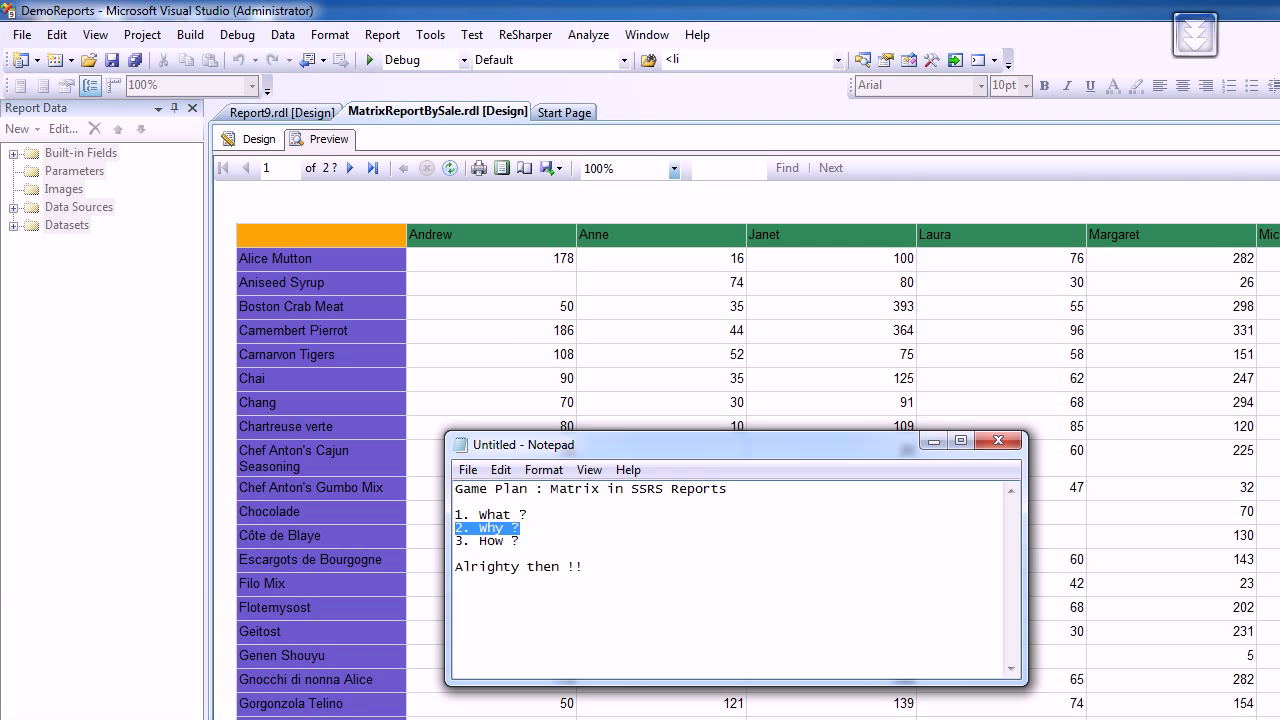
Compare the source rows in Excel with the matrix report preview in Visual Studio.
key("alt+Tab")
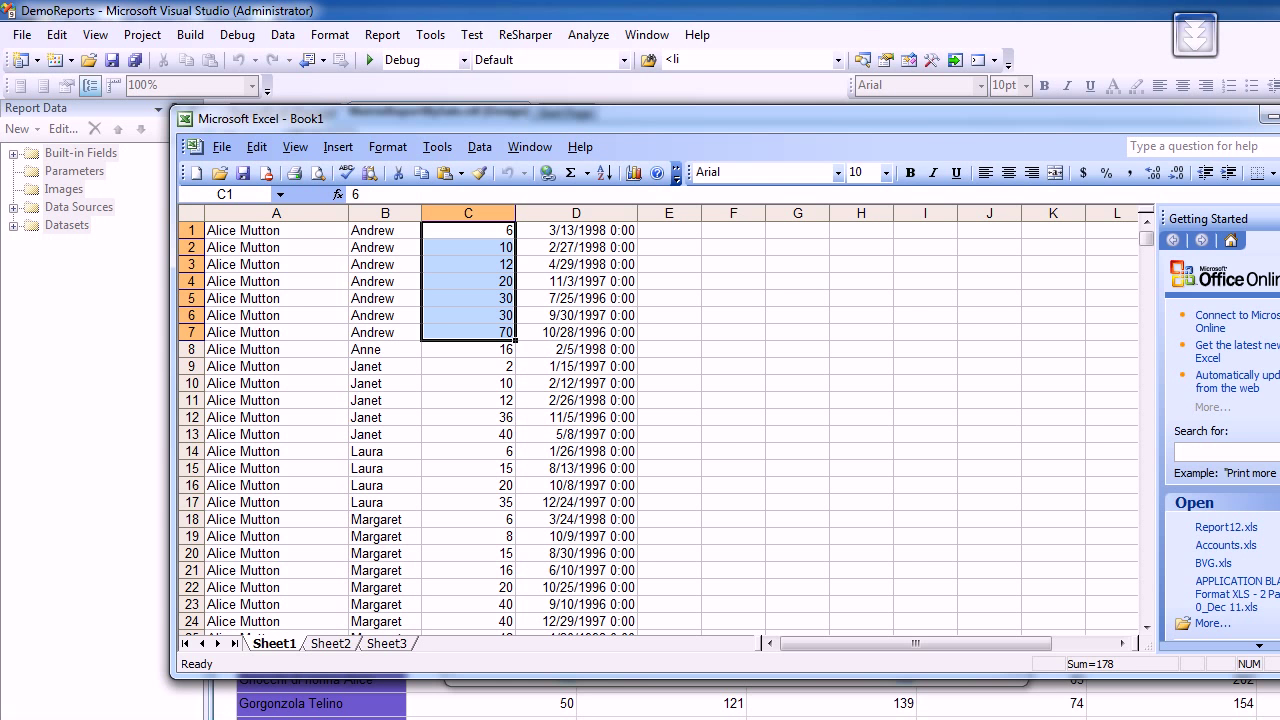
key("alt+Tab")
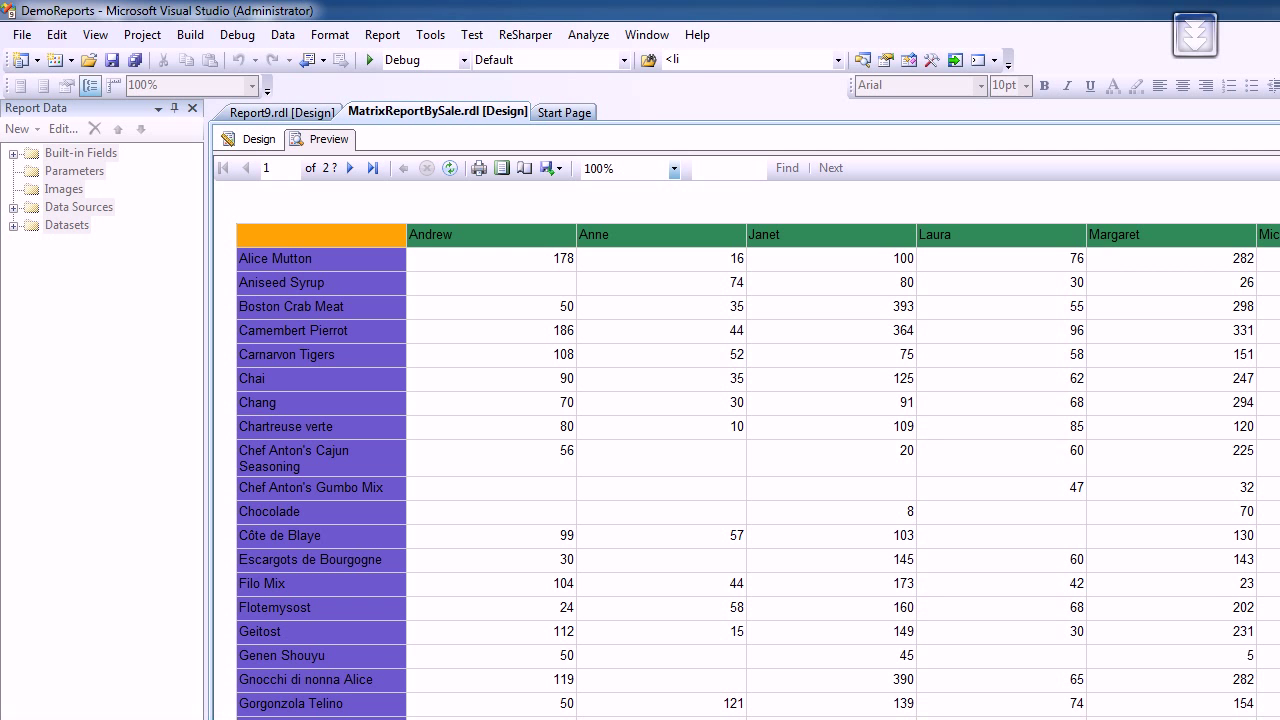
Return to the Notepad game plan and highlight the line "3. How ?".
key("alt+Tab")
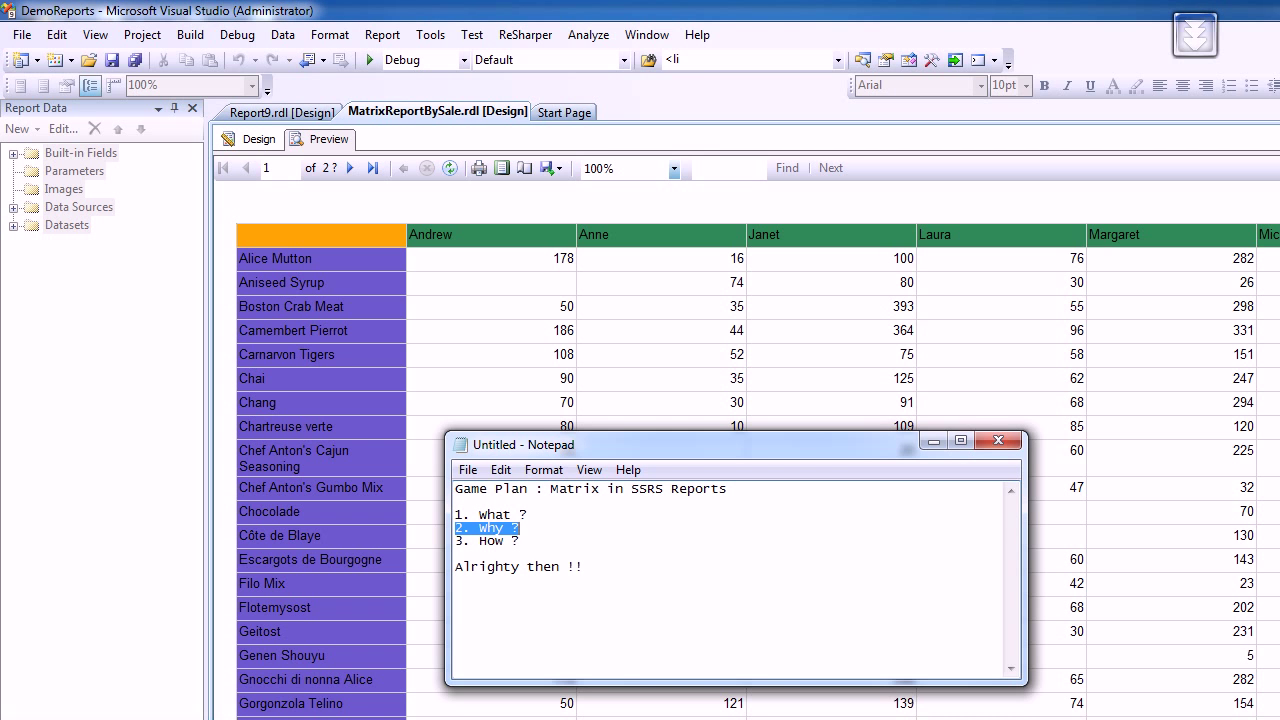
key("Down")
key("shift+Left")
key("shift+Left")
key("shift+Left")
key("shift+Left")
key("shift+Left")
key("shift+Left")
key("shift+Left")
key("shift+Left")
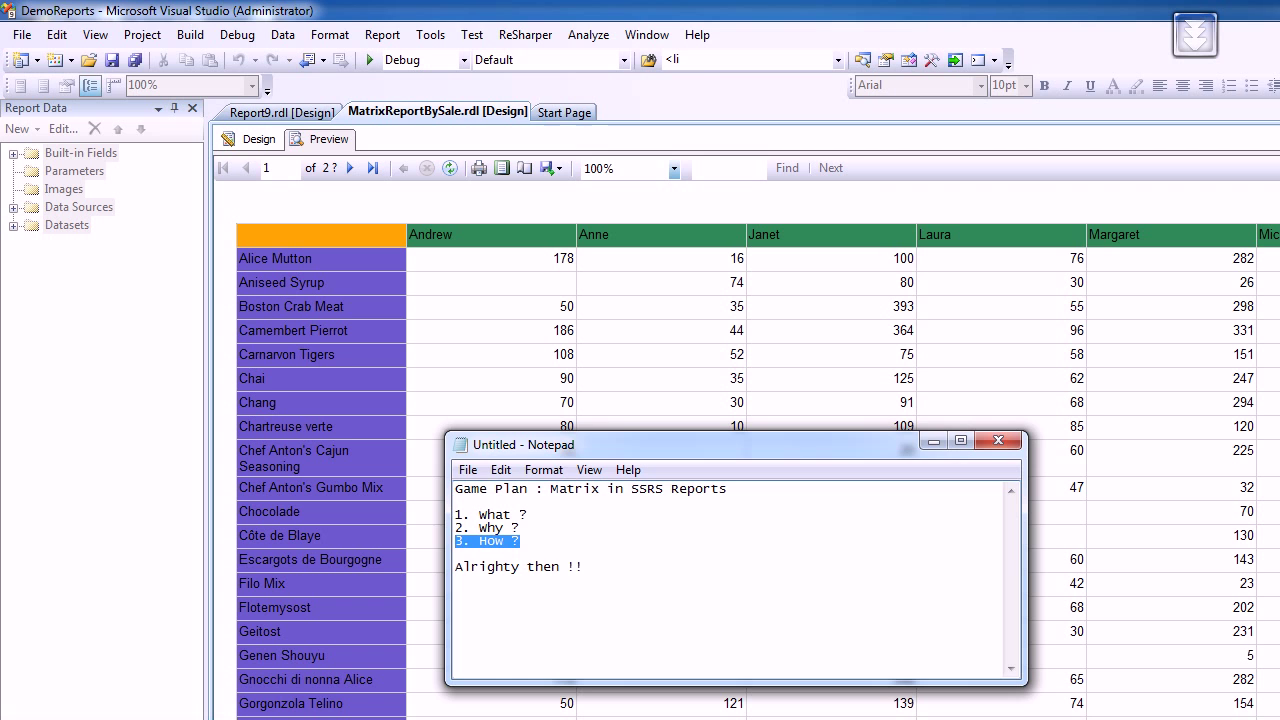
Switch back to Visual Studio, open MatrixReportBySale.rdl in design view and delete its existing matrix.
key("alt+Tab")
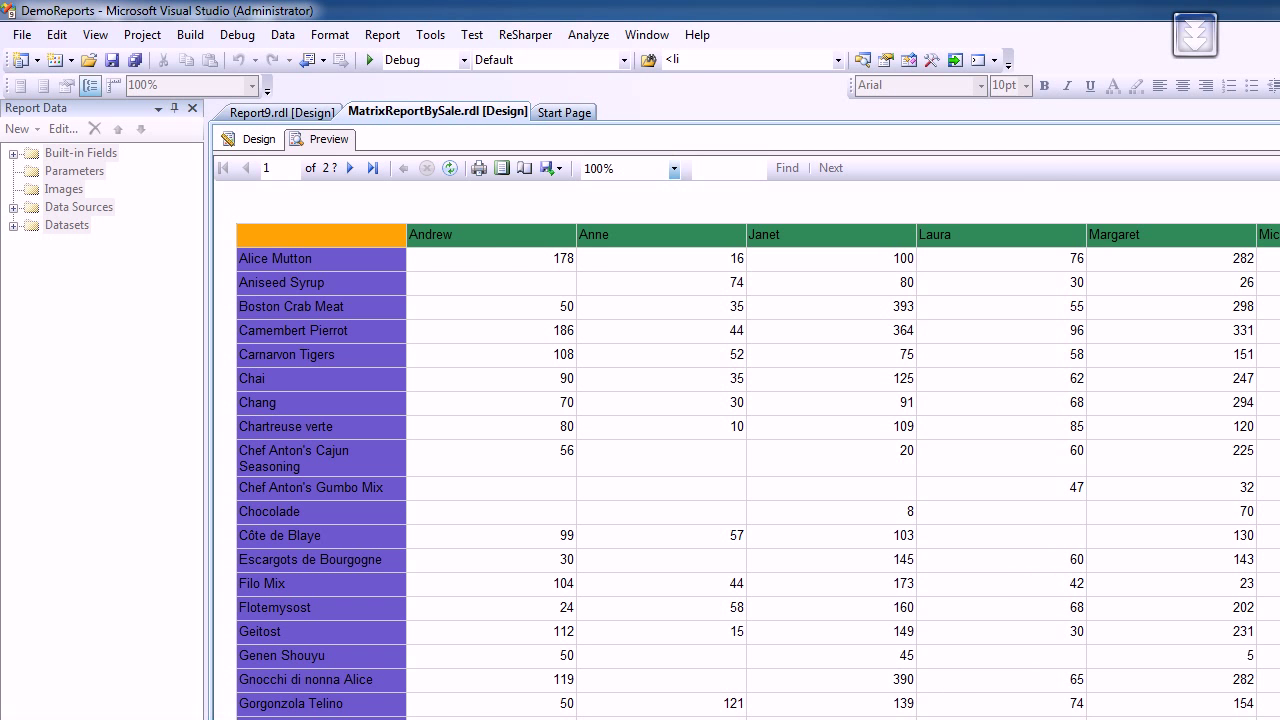
left_click(250, 140)
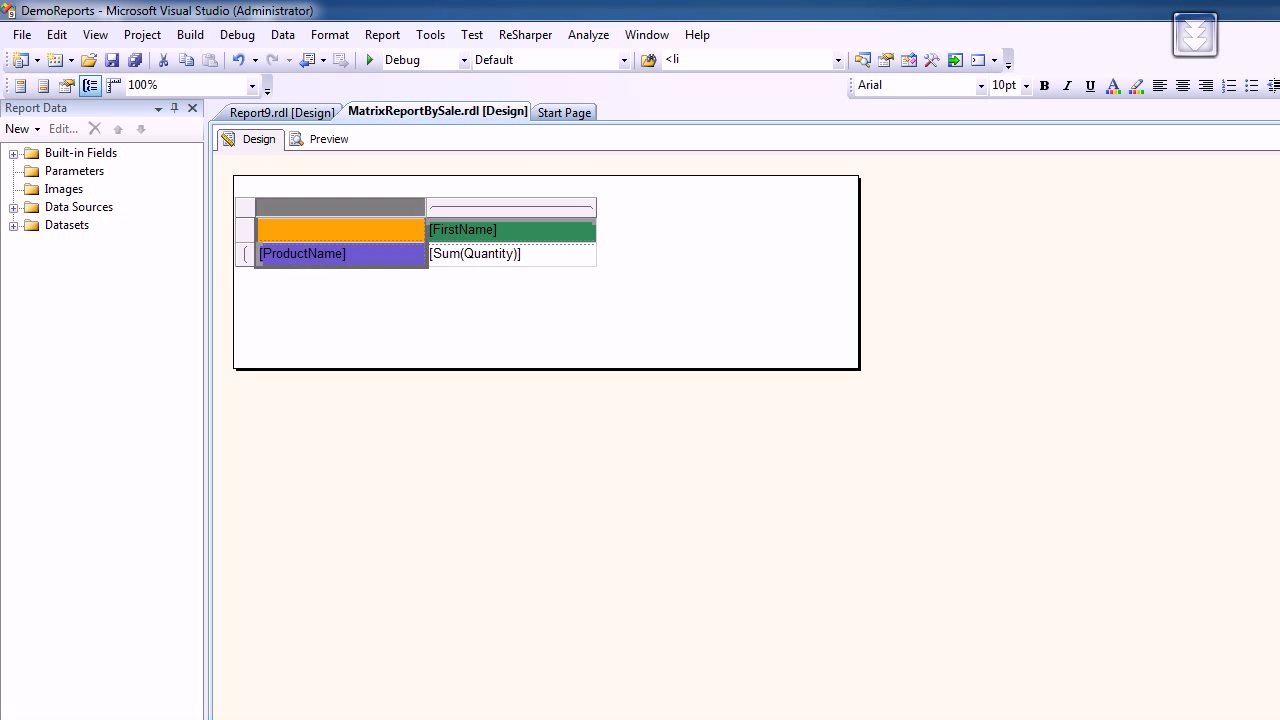
left_click(511, 254)
left_click(318, 208)
left_click(246, 208)
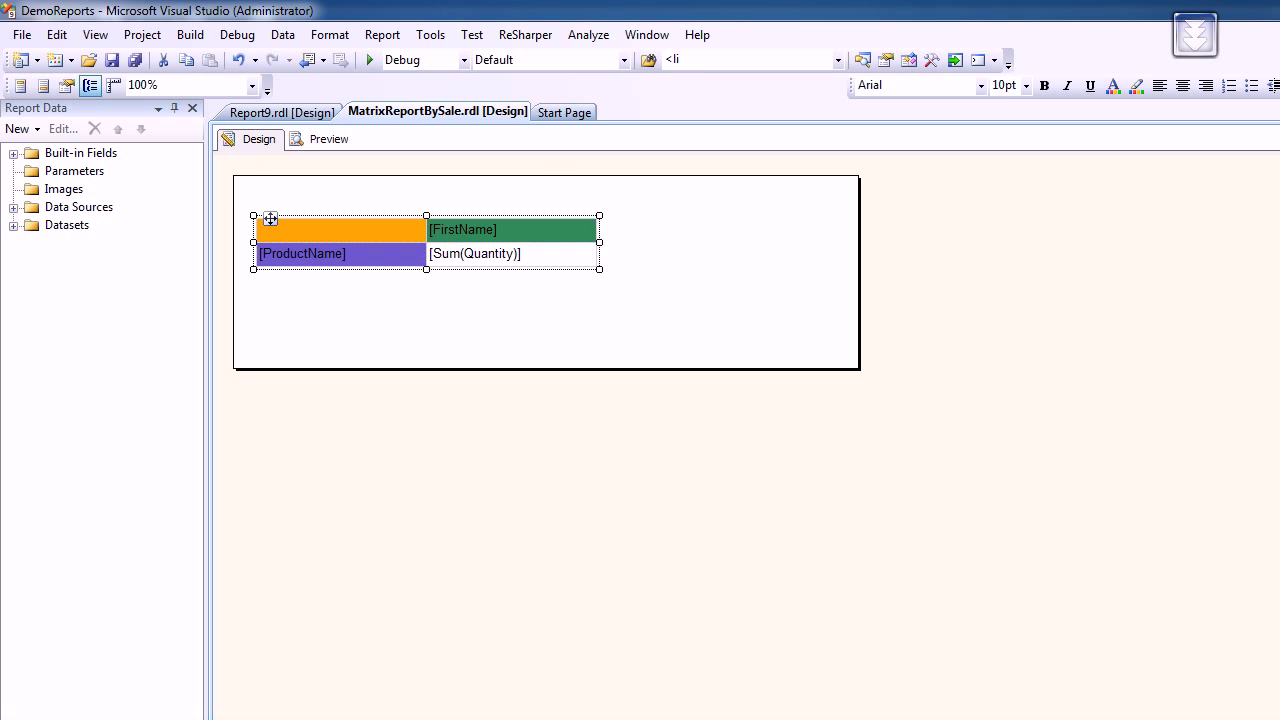
key("Delete")
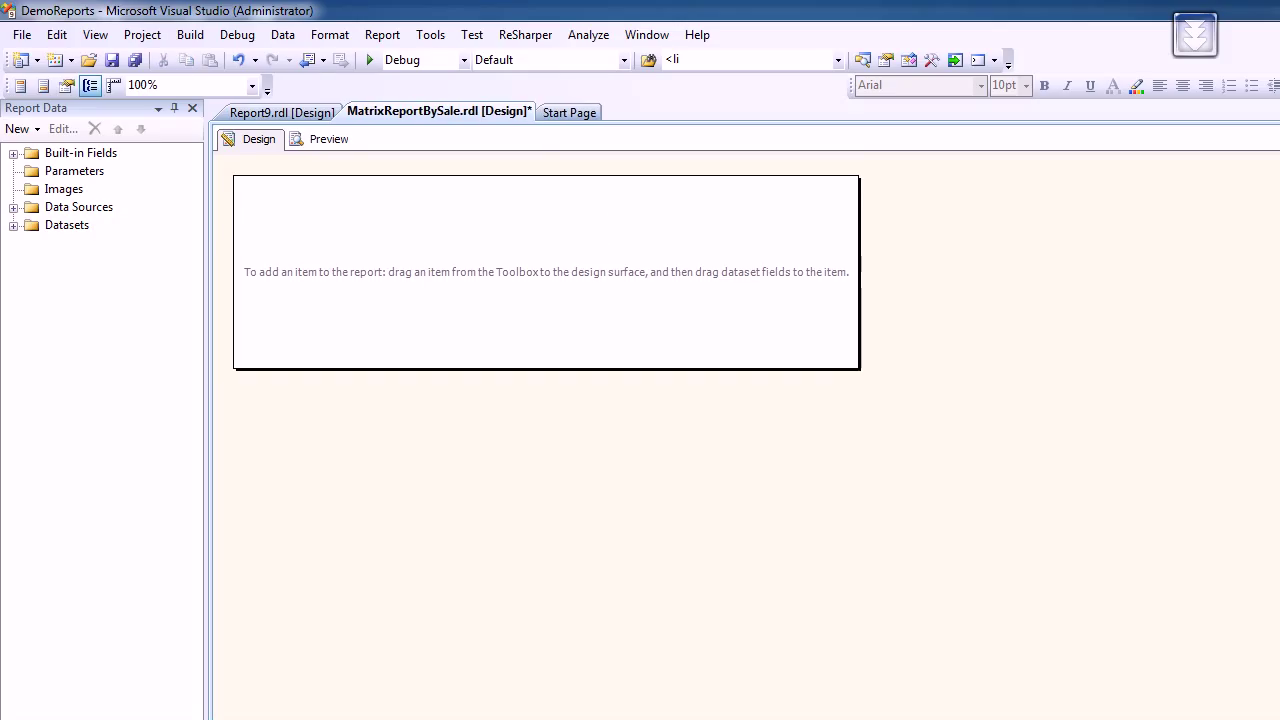
Expand the report's Data Sources and Datasets, and show the Solution Explorer.
left_click(13, 225)
left_click(13, 207)
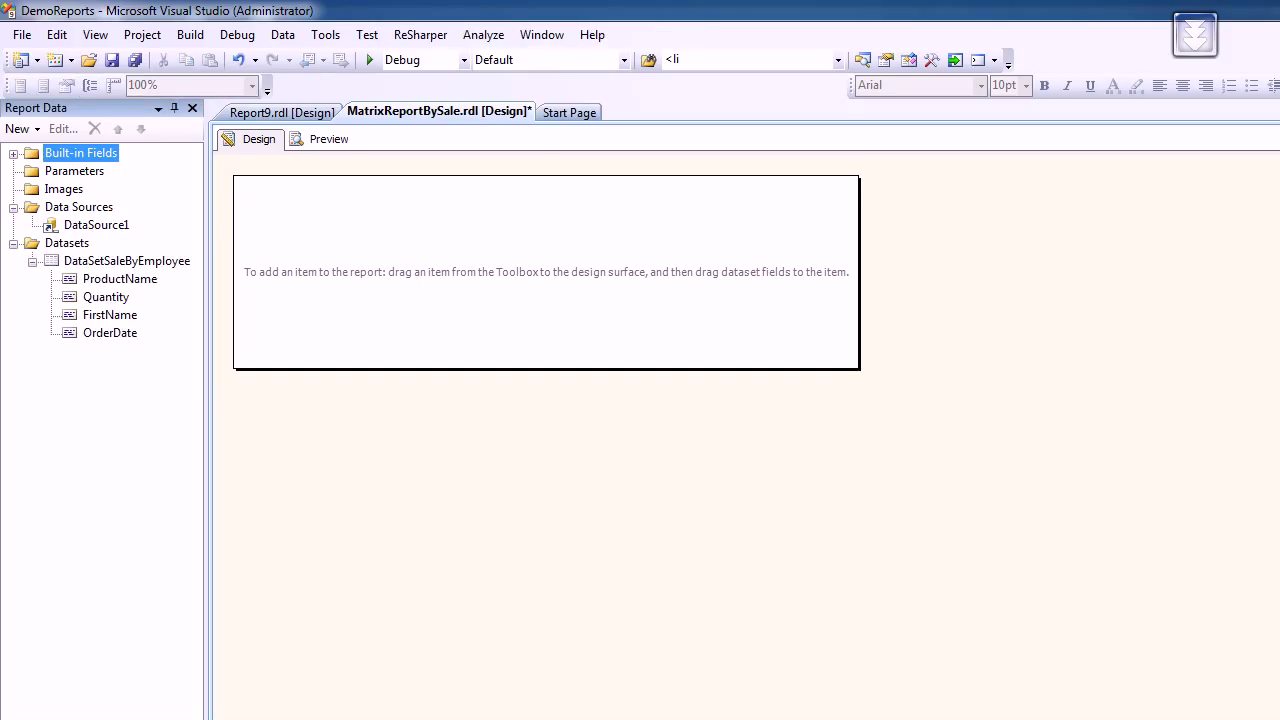
key("ctrl+alt+l")
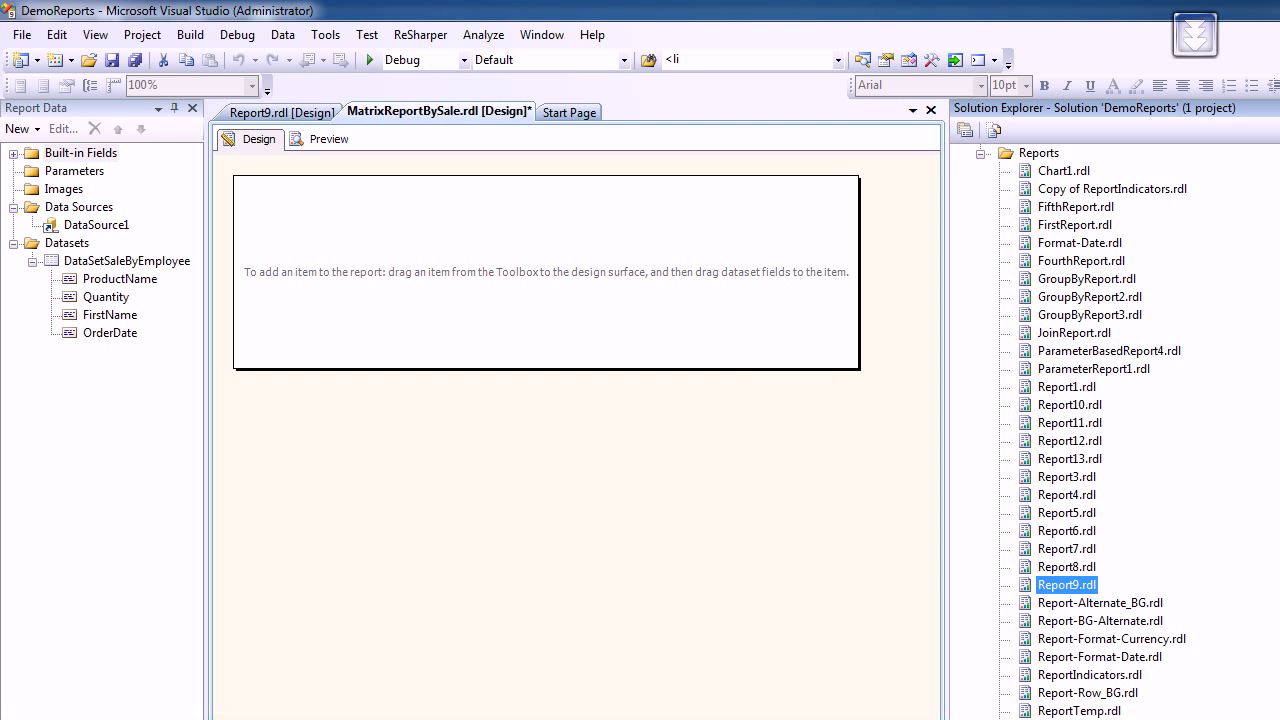
Identify the report's DataSource1 and the shared DataSourceGeneric.rds, and check the product sales query in SQL Server Management Studio before returning to Visual Studio.
left_click(96, 225)
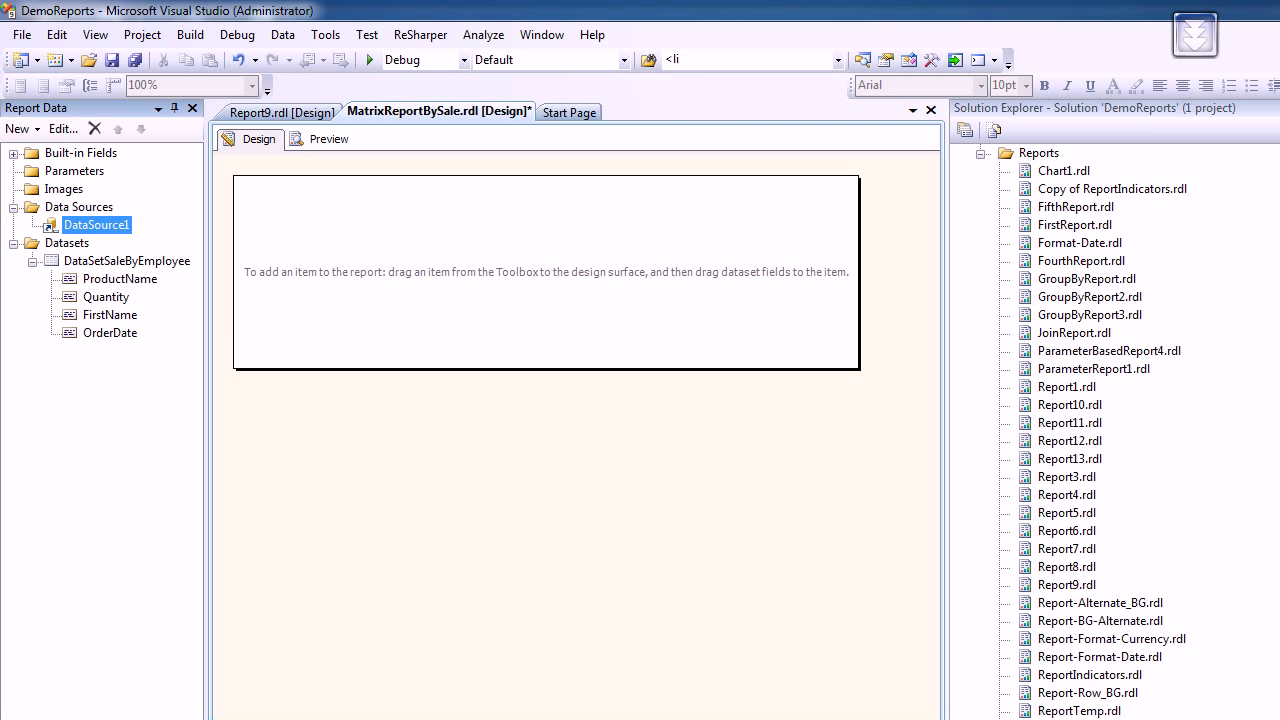
key("ctrl+alt+l")
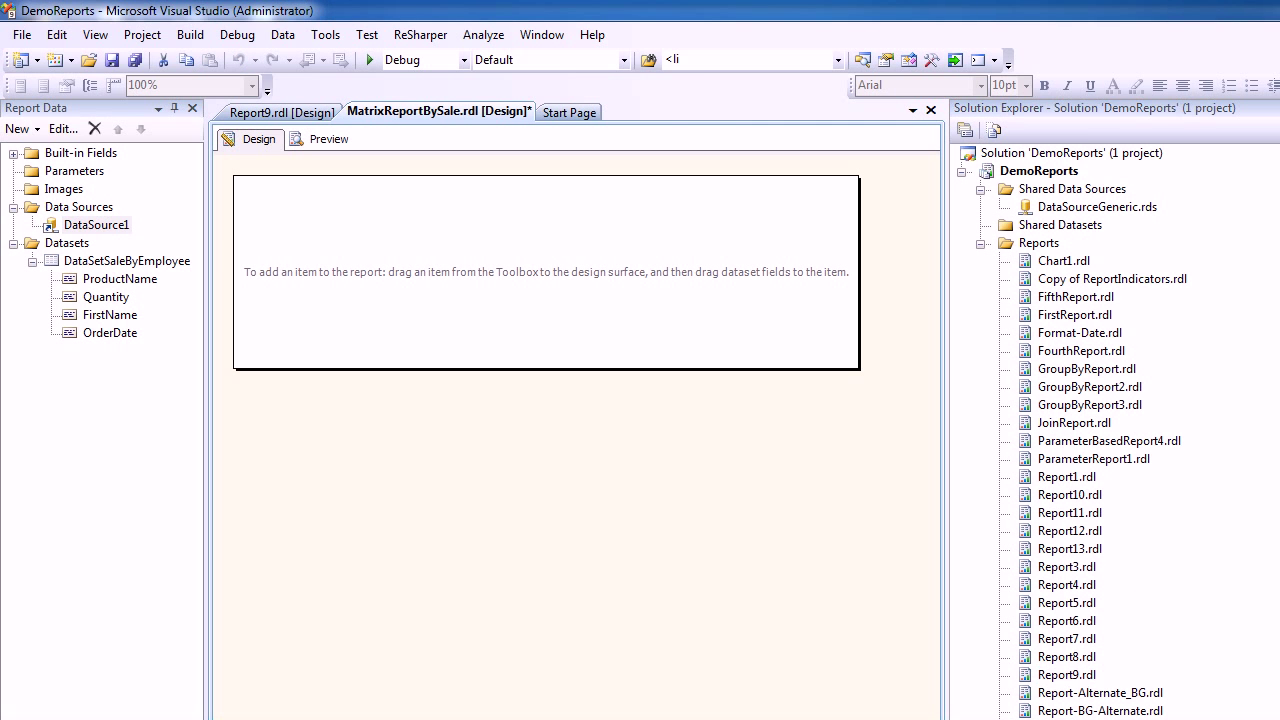
left_click(1097, 207)
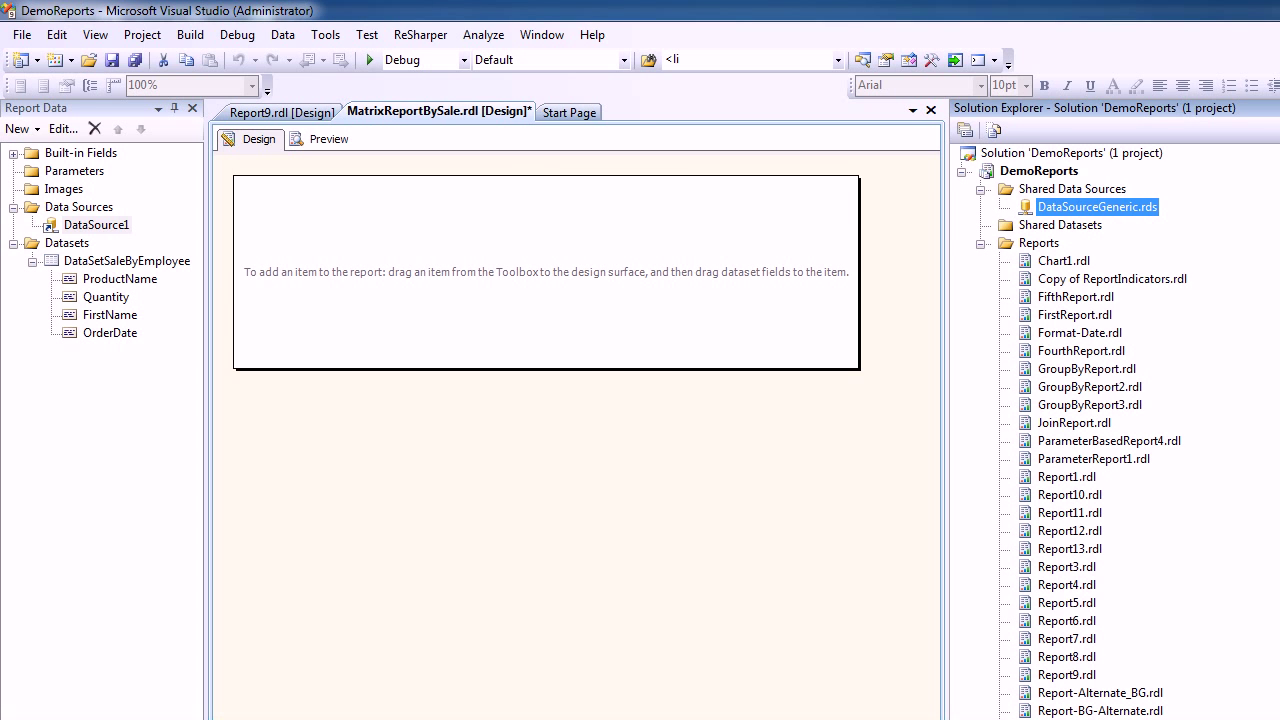
key("alt+Tab")
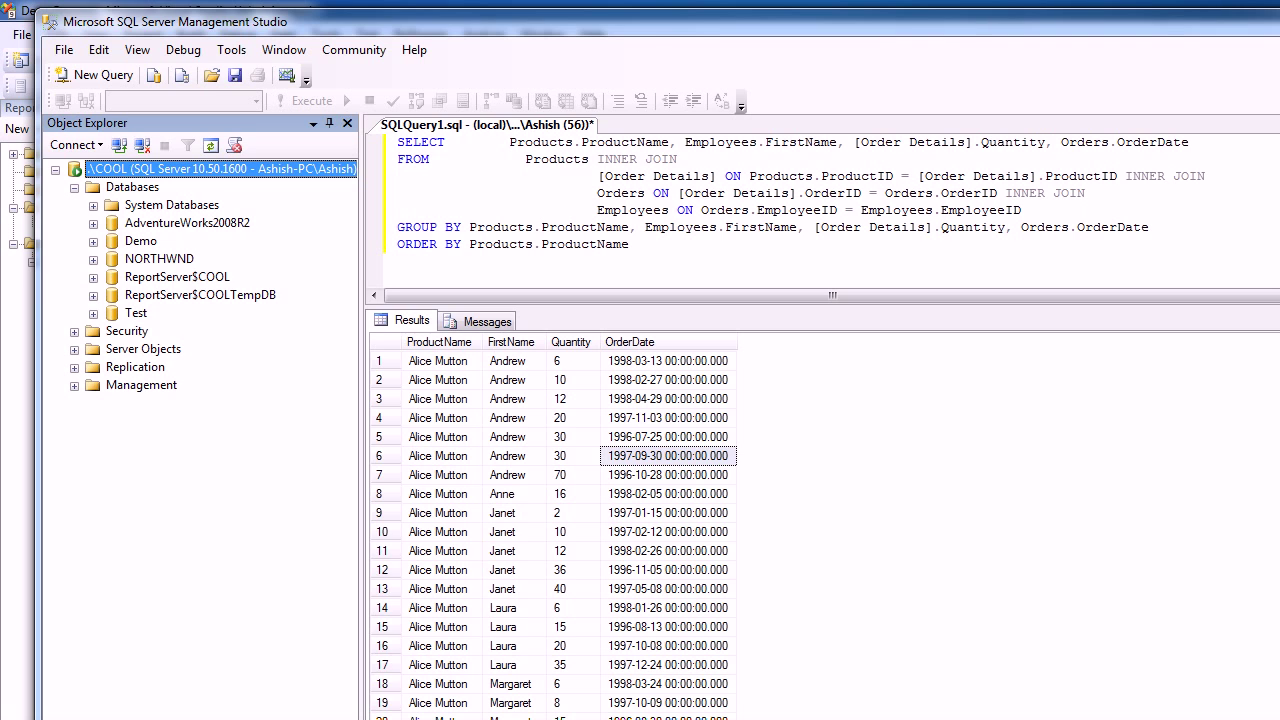
key("alt+Tab")
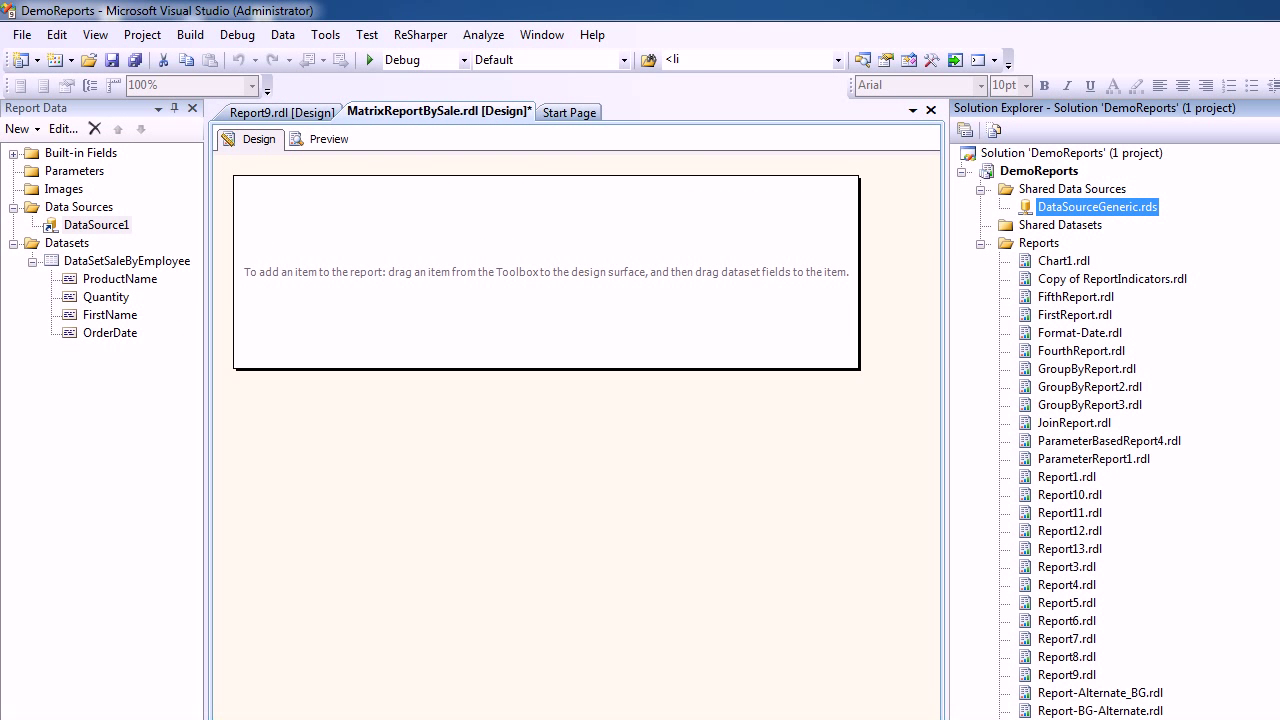
Review the DataSetSaleByEmployee query, its joined tables and its SQL in an enlarged Query Designer, and close it.
left_click(90, 262)
right_click(88, 264)
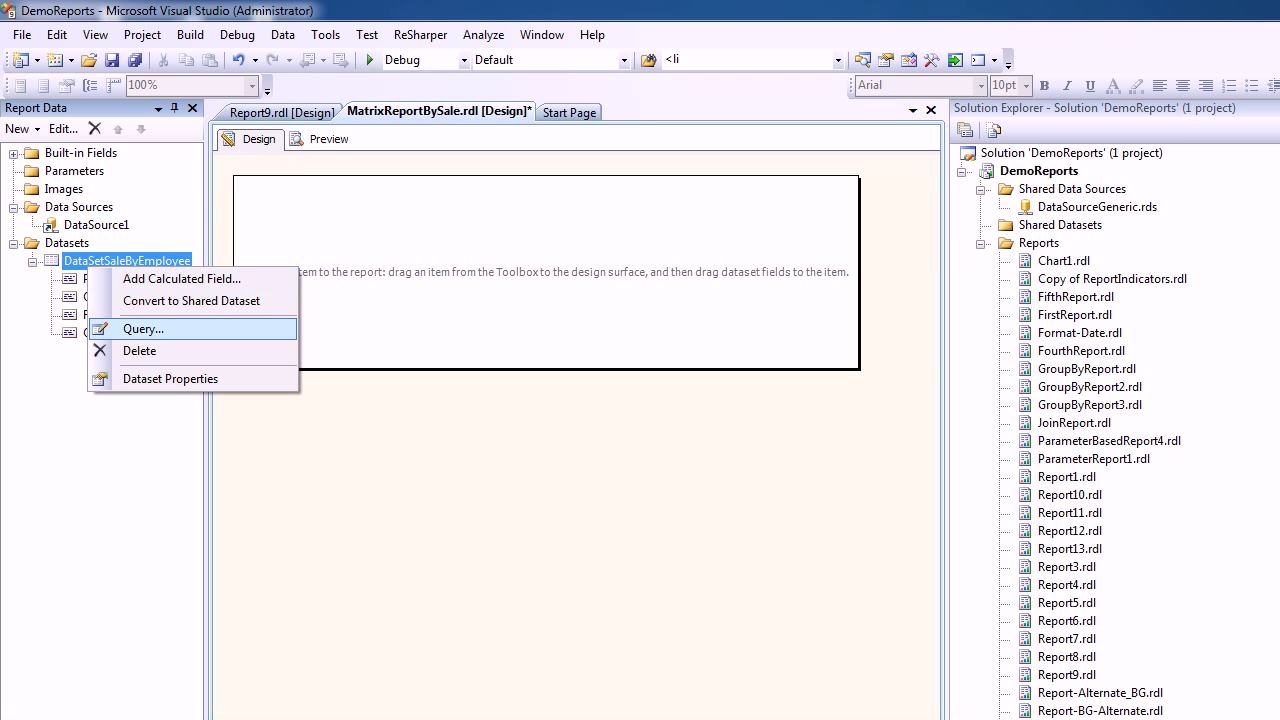
left_click(143, 329)
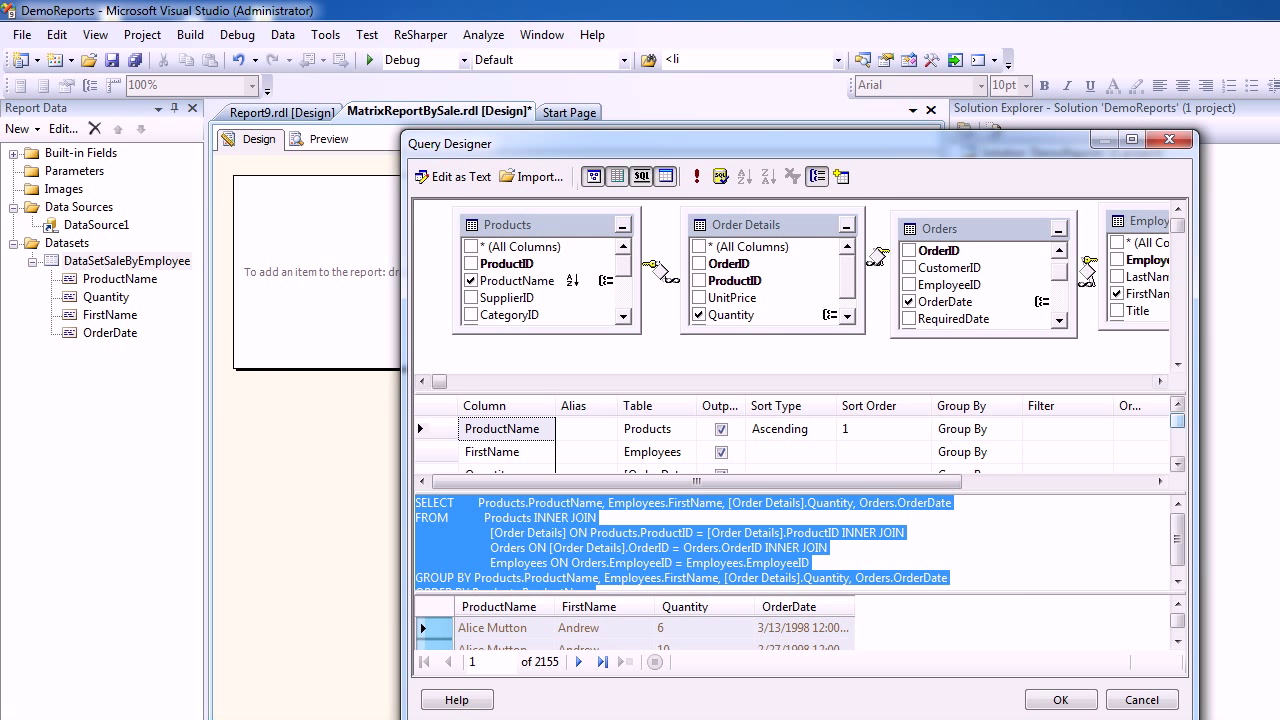
left_click_drag(1197, 400, 1279, 400)
left_click_drag(650, 143, 435, 134)
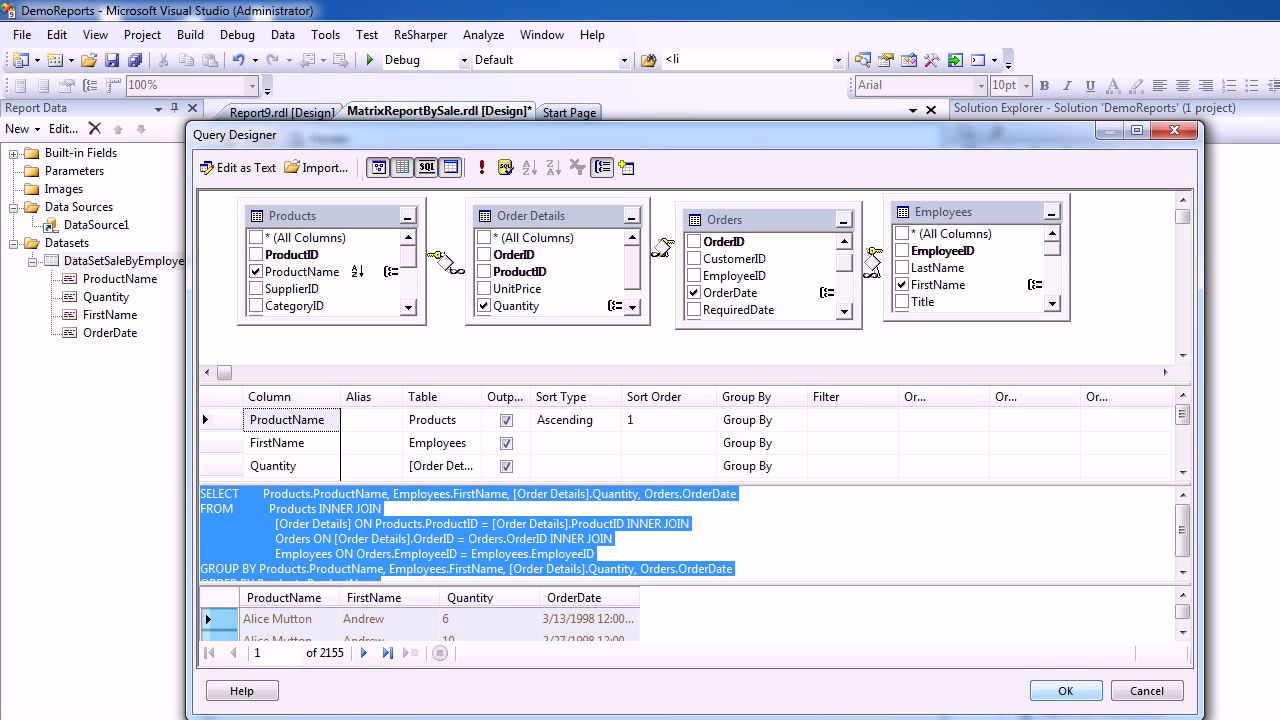
key("Return")
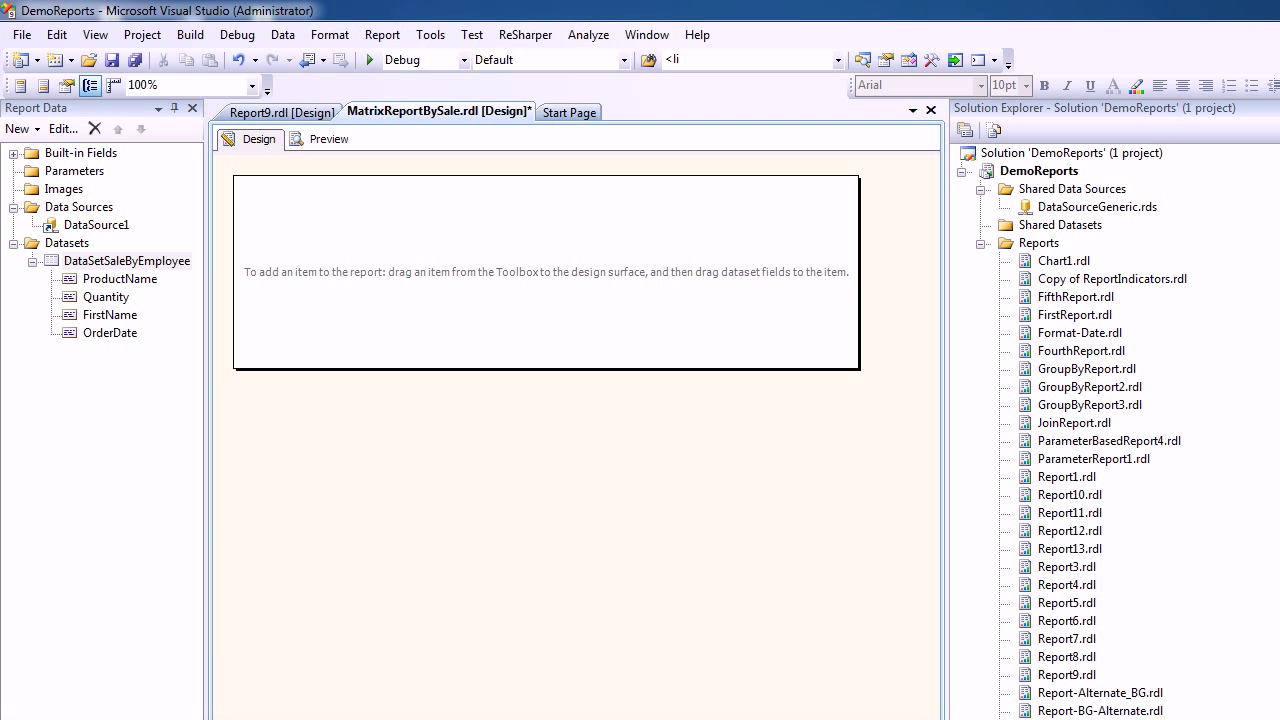
Add a matrix to the upper part of the blank report and assign the FirstName field to its columns.
key("ctrl+alt+x")
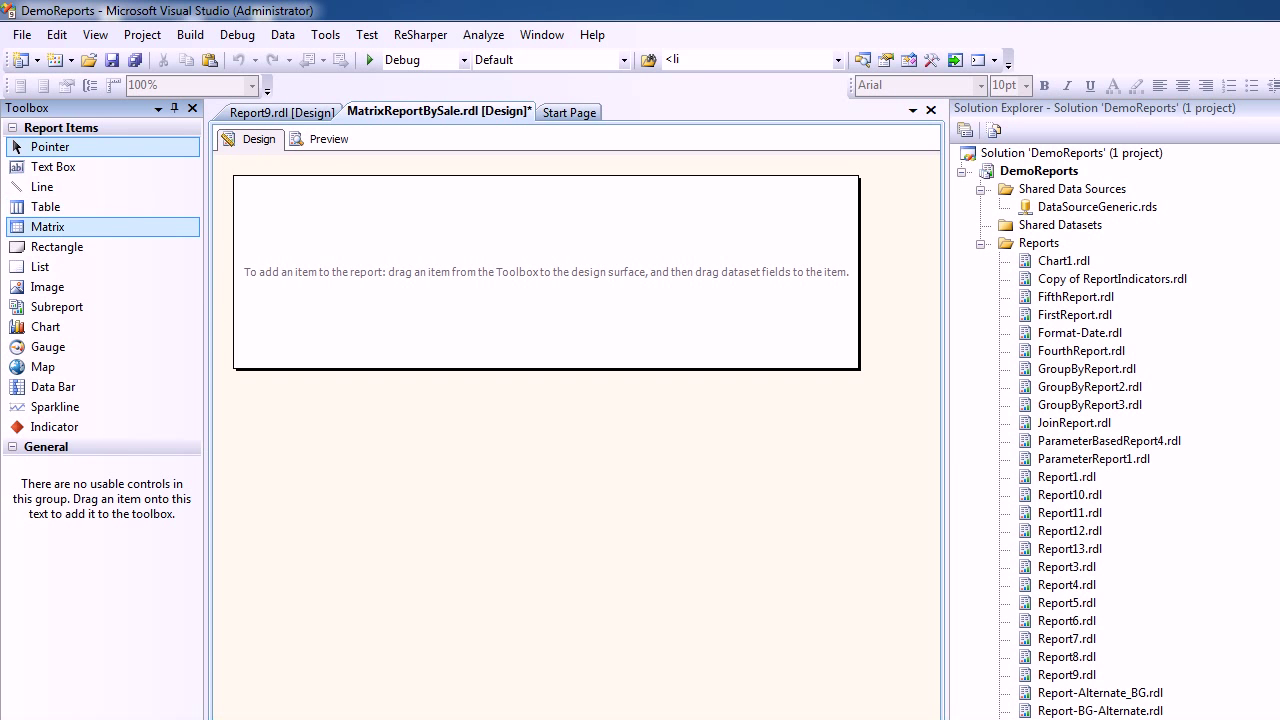
left_click_drag(47, 226, 275, 221)
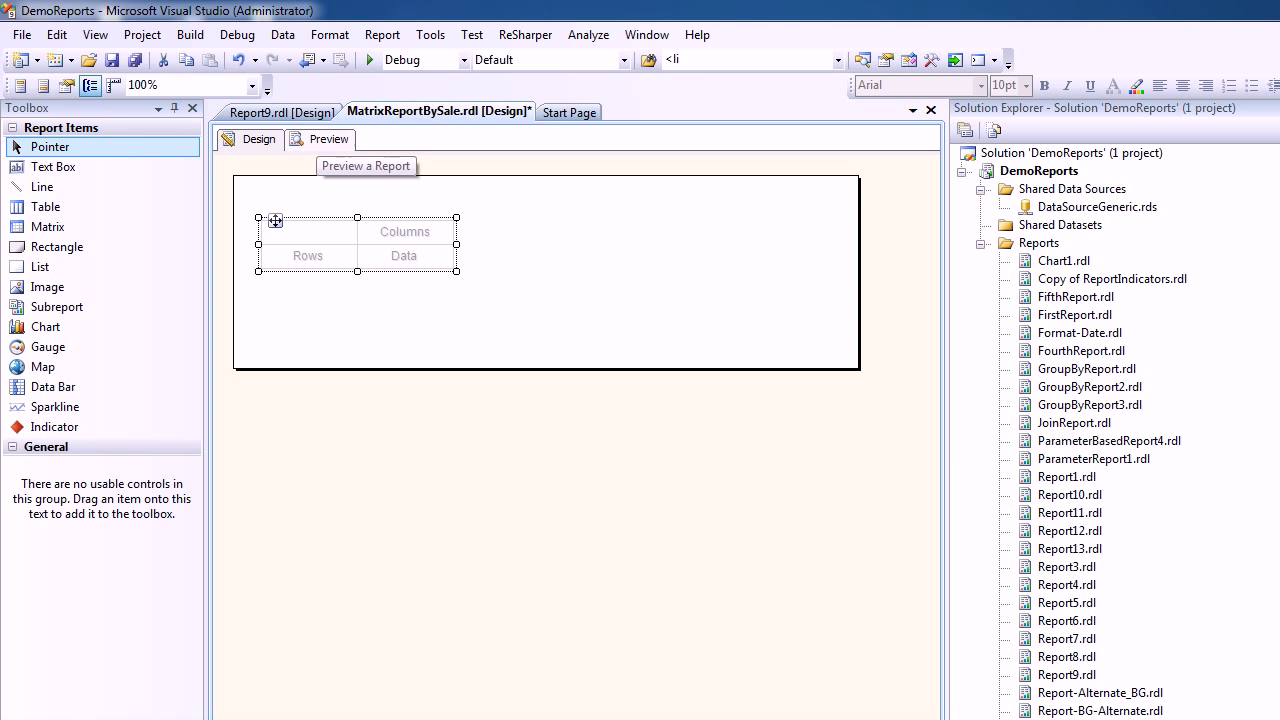
key("ctrl+alt+d")
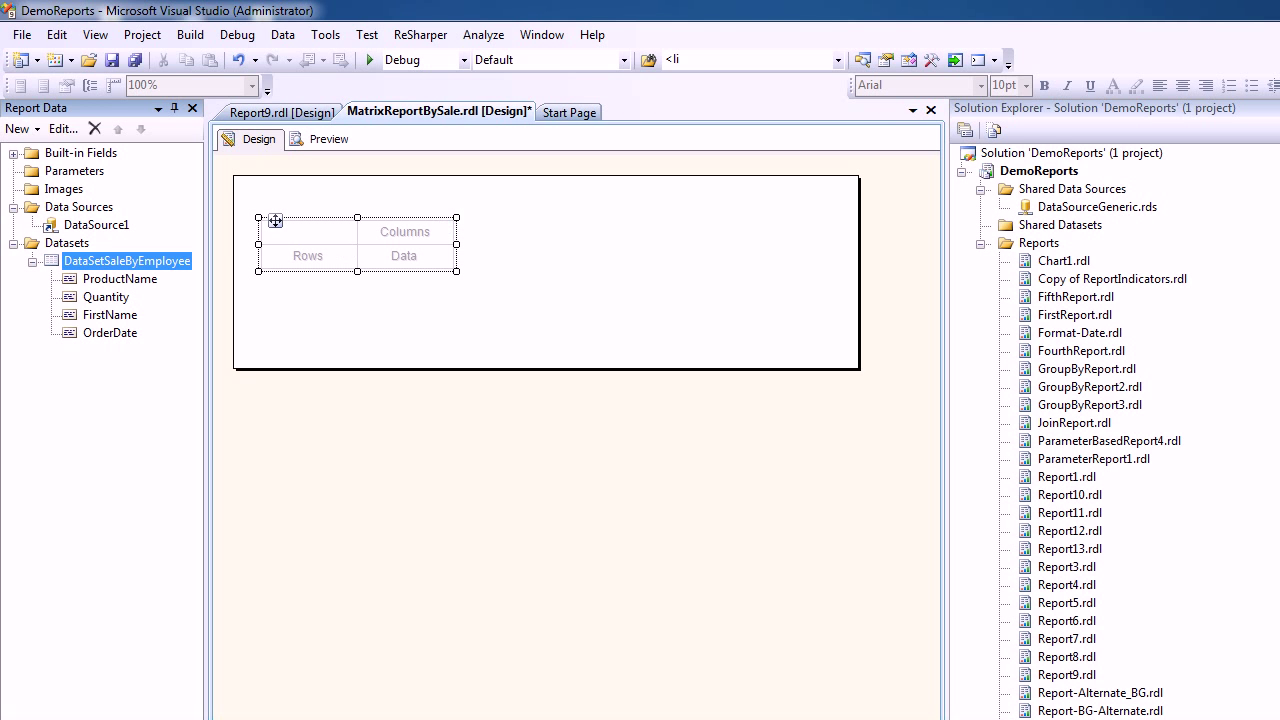
left_click(110, 315)
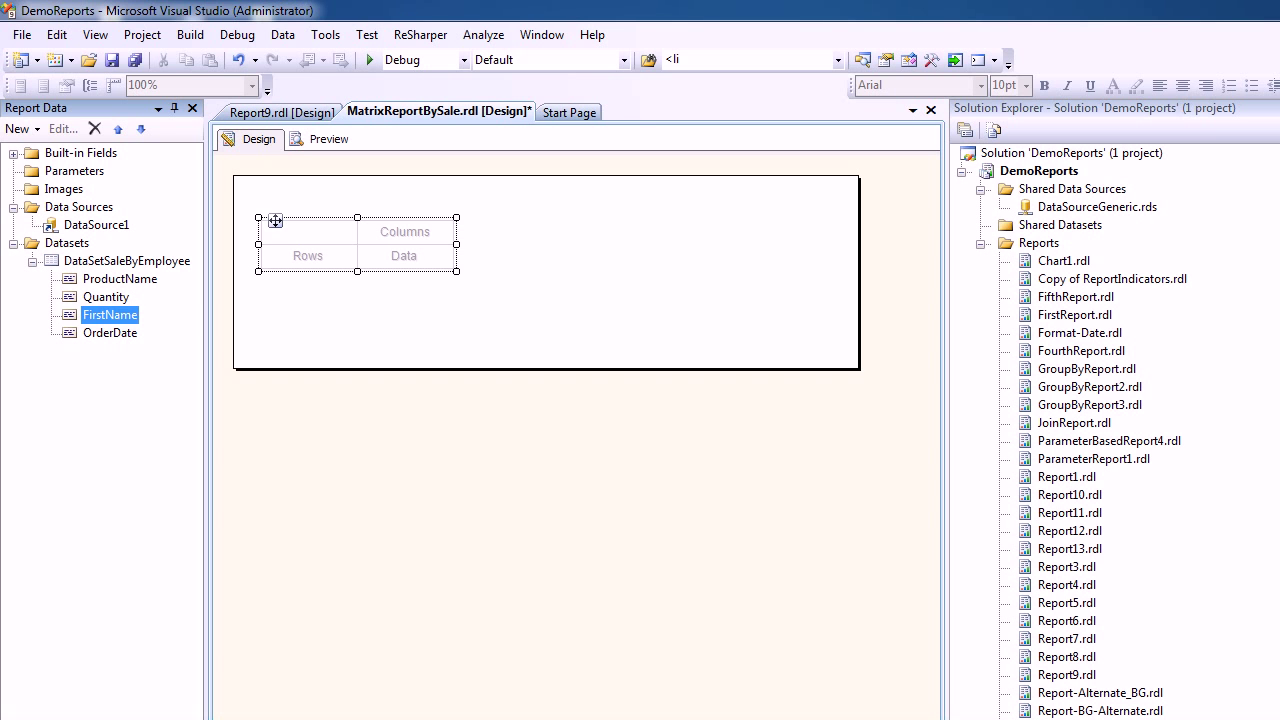
left_click_drag(110, 315, 406, 233)
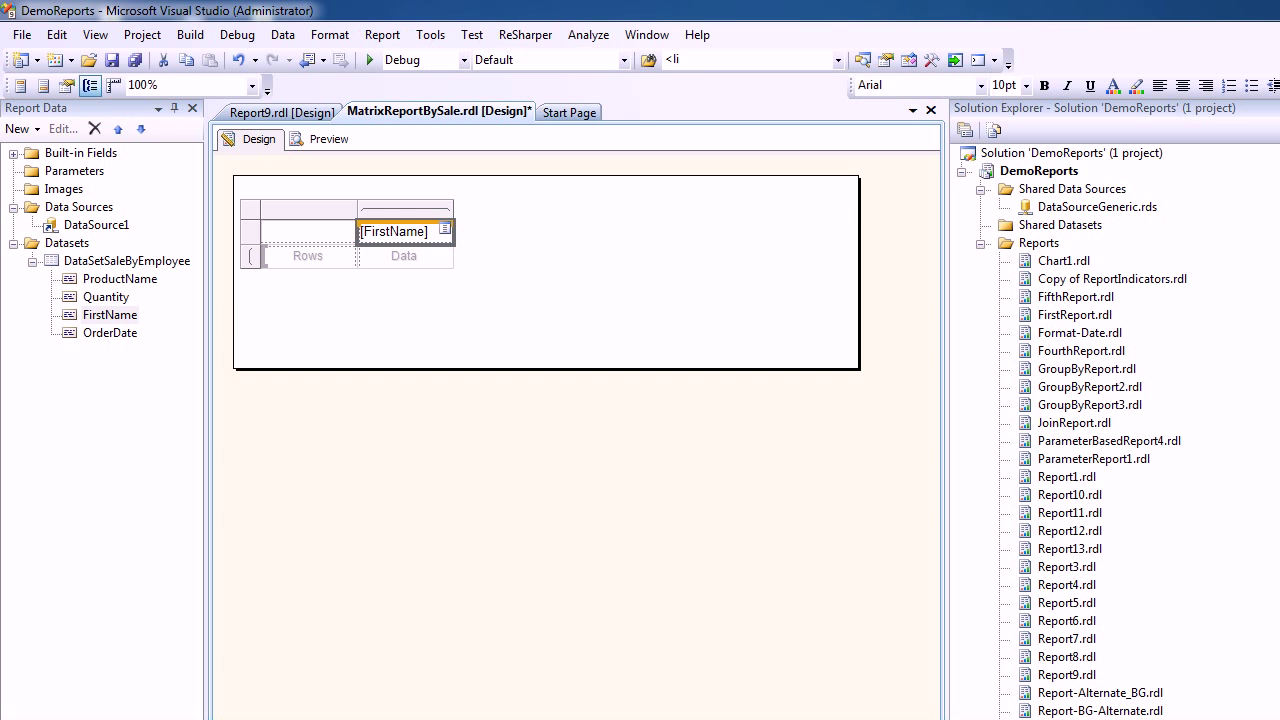
Assign ProductName to the matrix rows and Quantity to its data cell.
left_click(120, 279)
left_click_drag(120, 279, 308, 256)
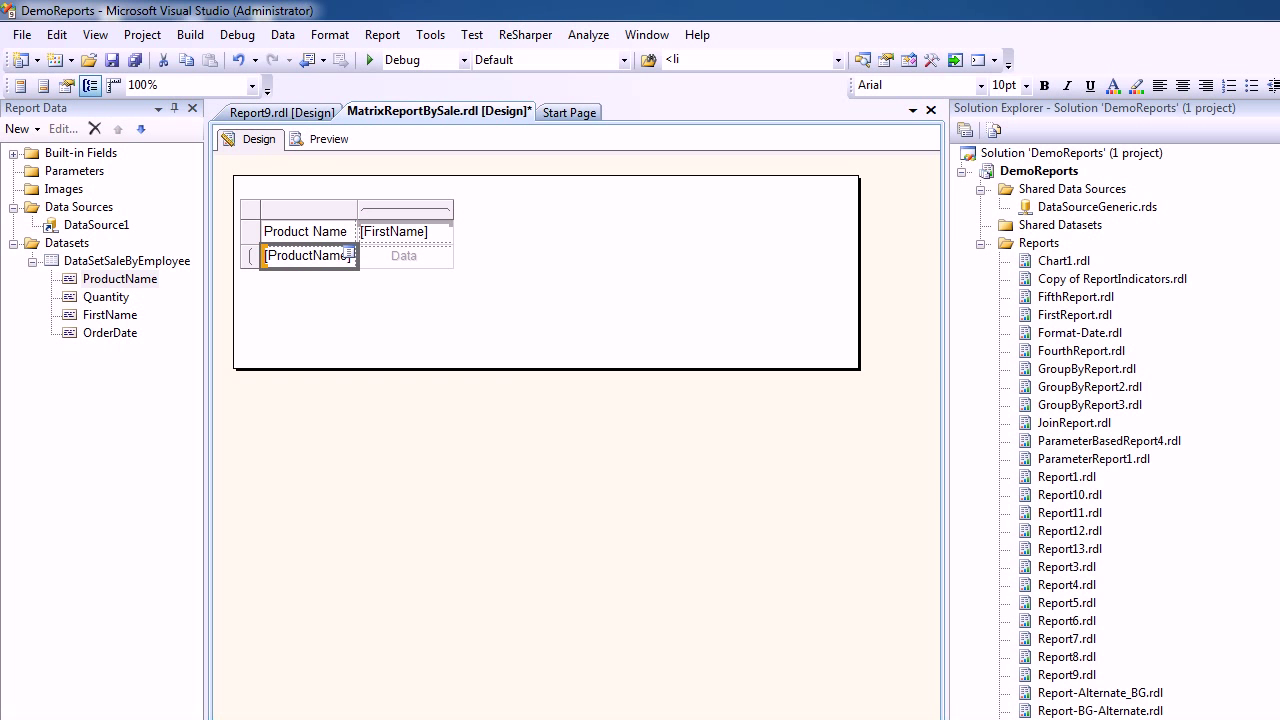
left_click(106, 297)
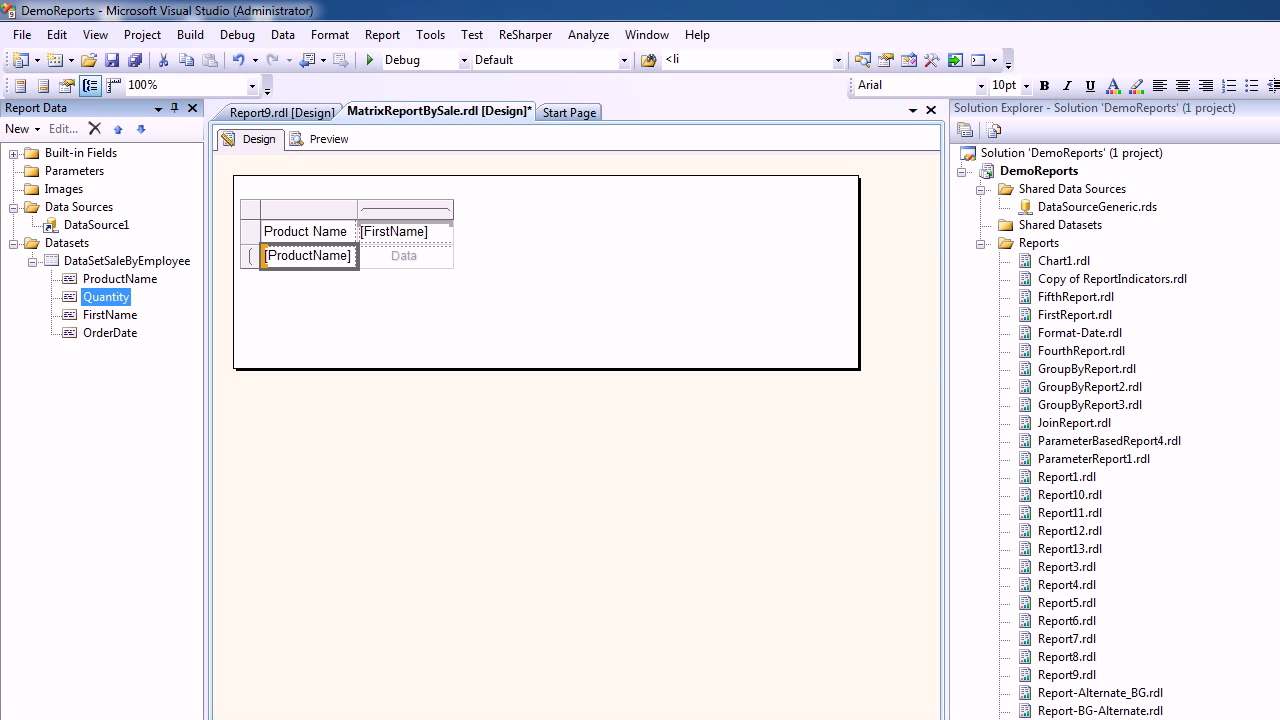
left_click_drag(106, 297, 404, 256)
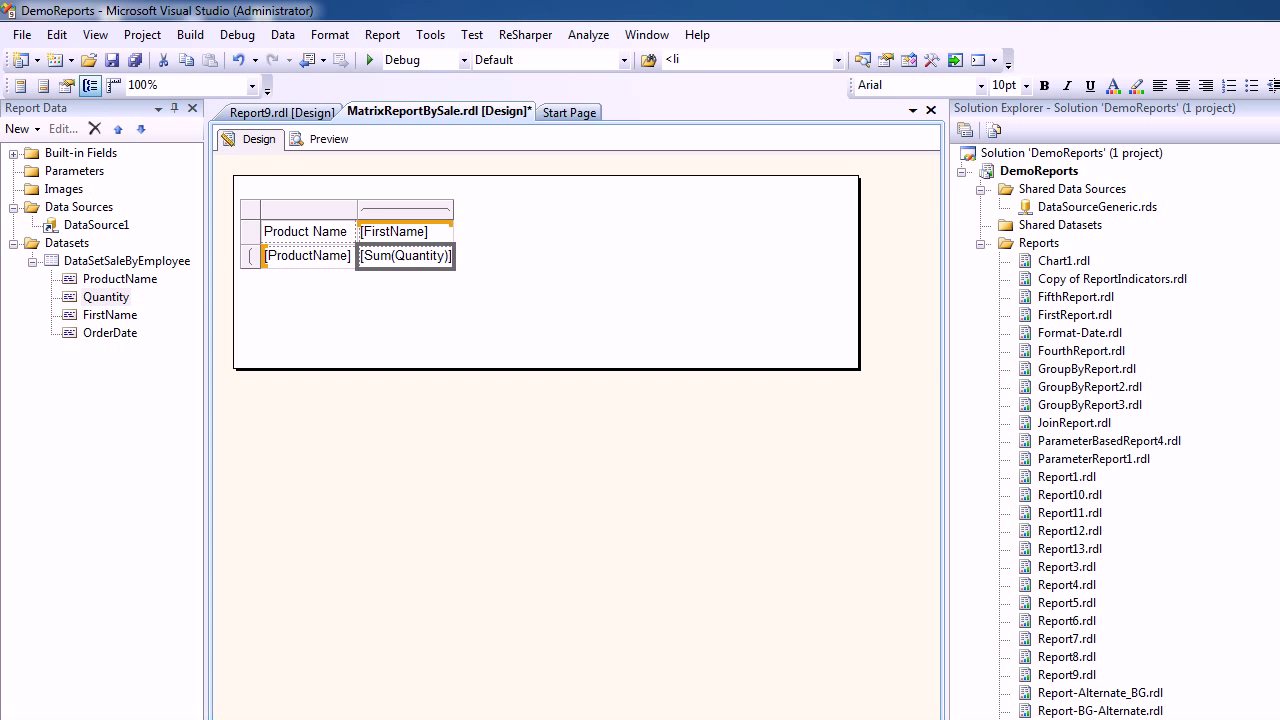
Clear the "Product Name" label from the matrix's corner header cell.
double_click(287, 231)
key("Delete")
key("shift+End")
key("Delete")
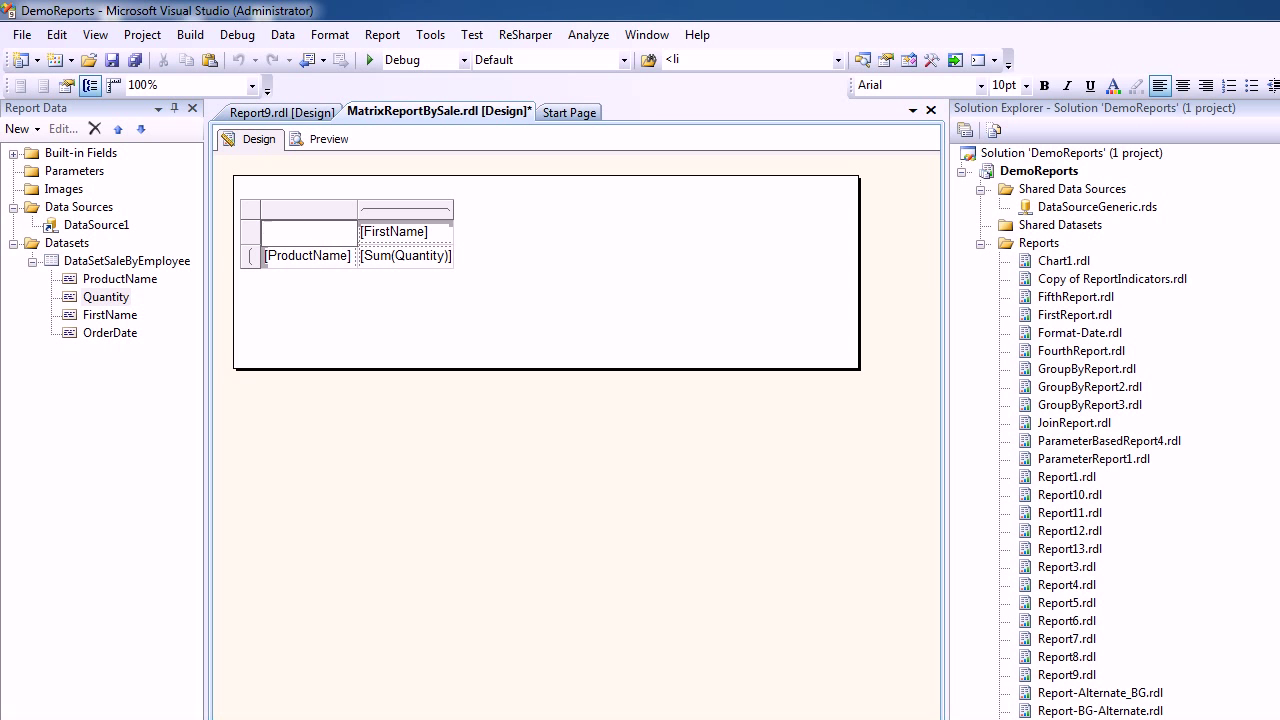
key("Escape")
Fill the empty corner cell with orange, the FirstName cell with purple and the ProductName cell with light blue, and preview the report.
left_click(328, 139)
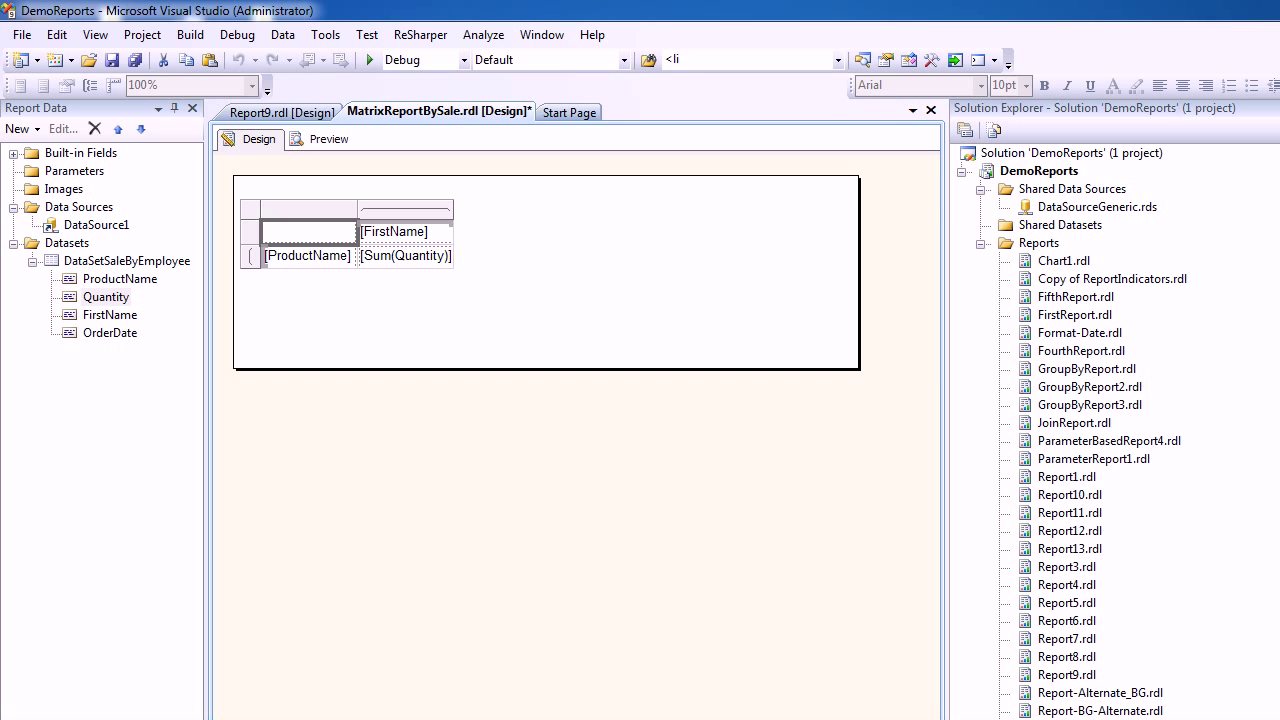
left_click(402, 232)
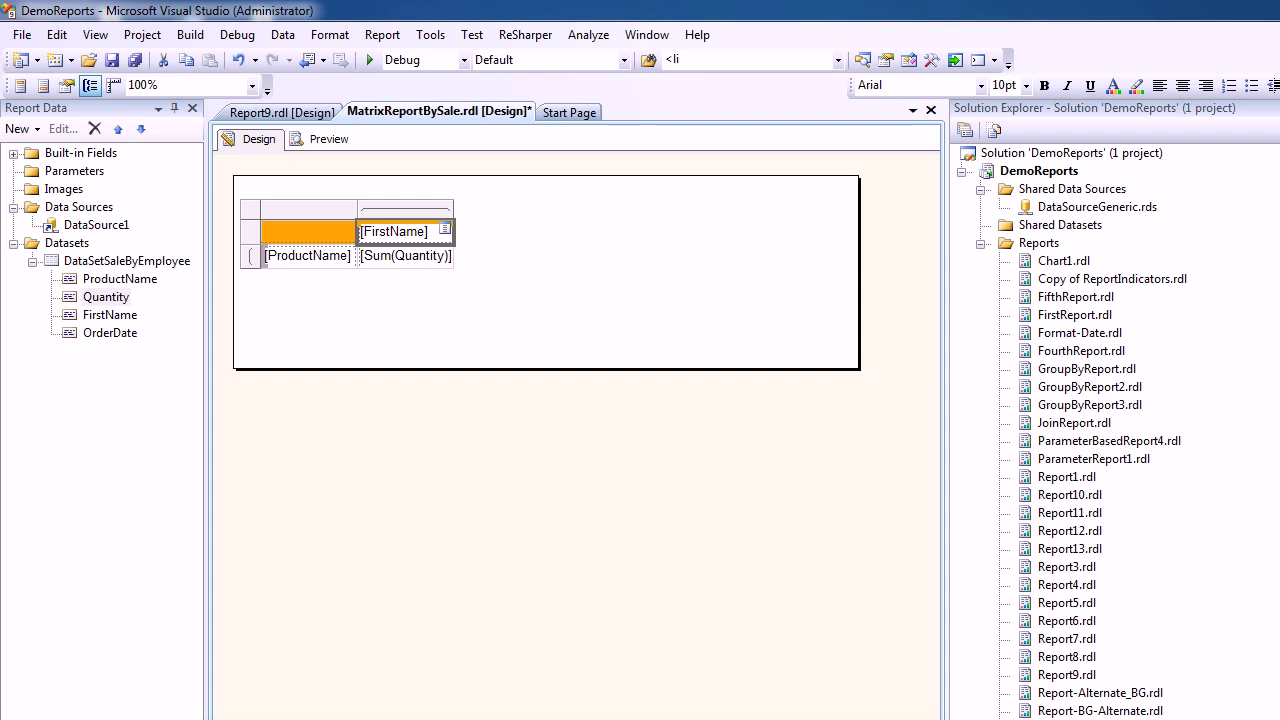
key("F4")
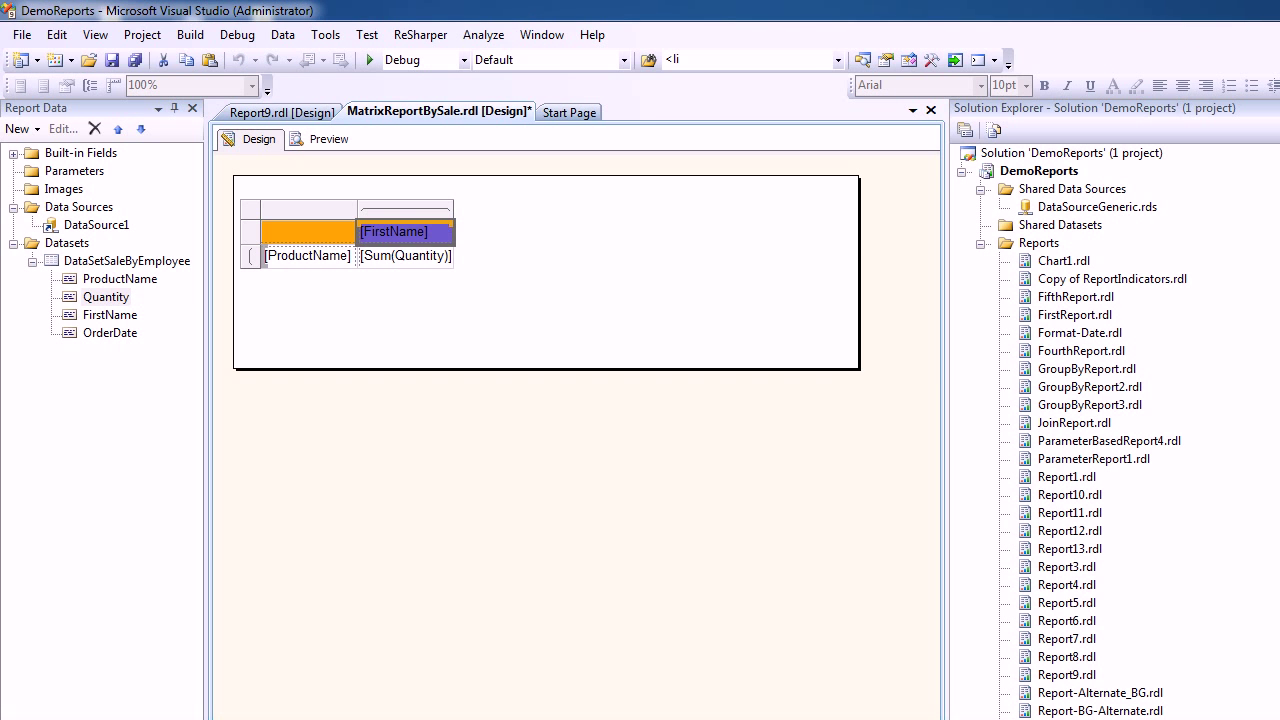
left_click(320, 256)
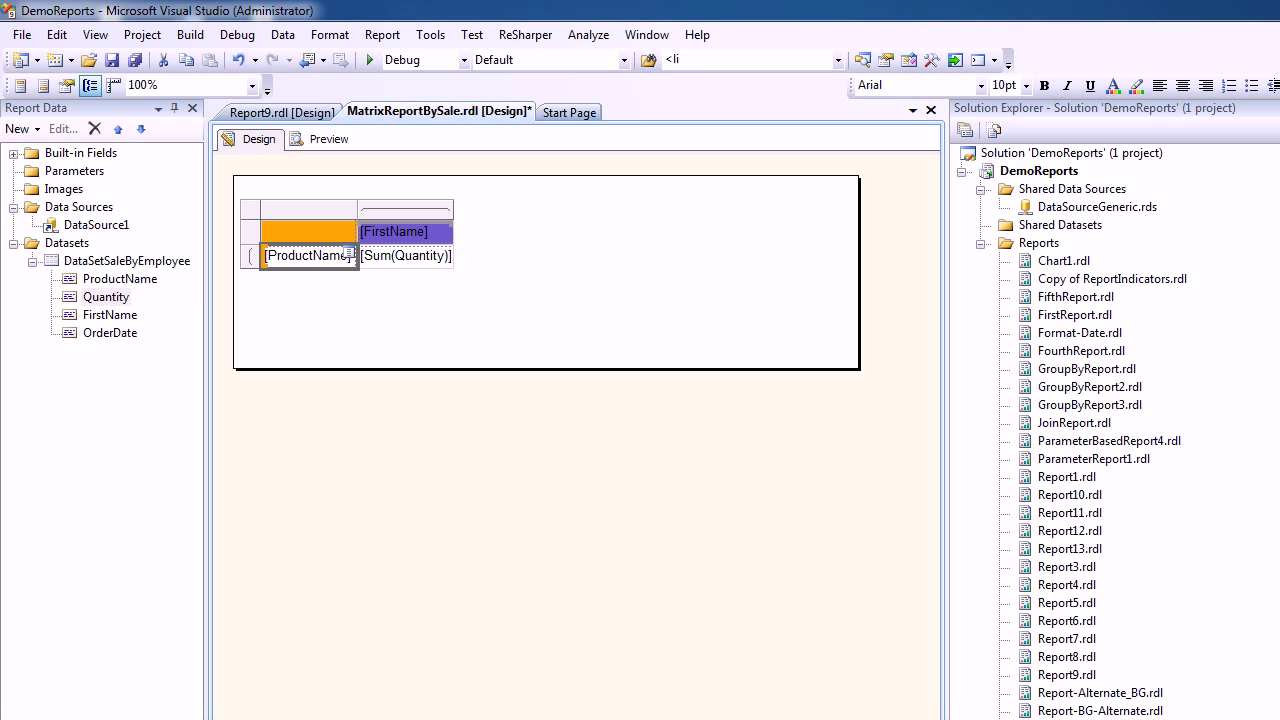
key("F4")
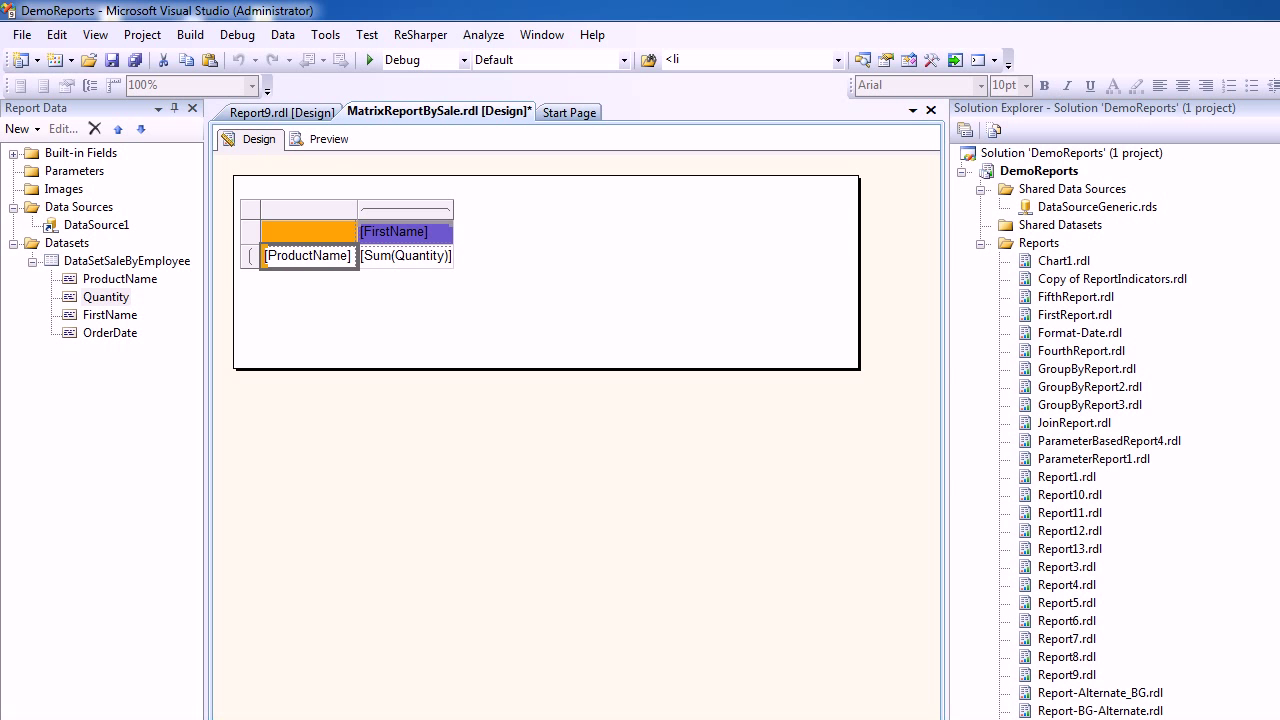
key("Return")
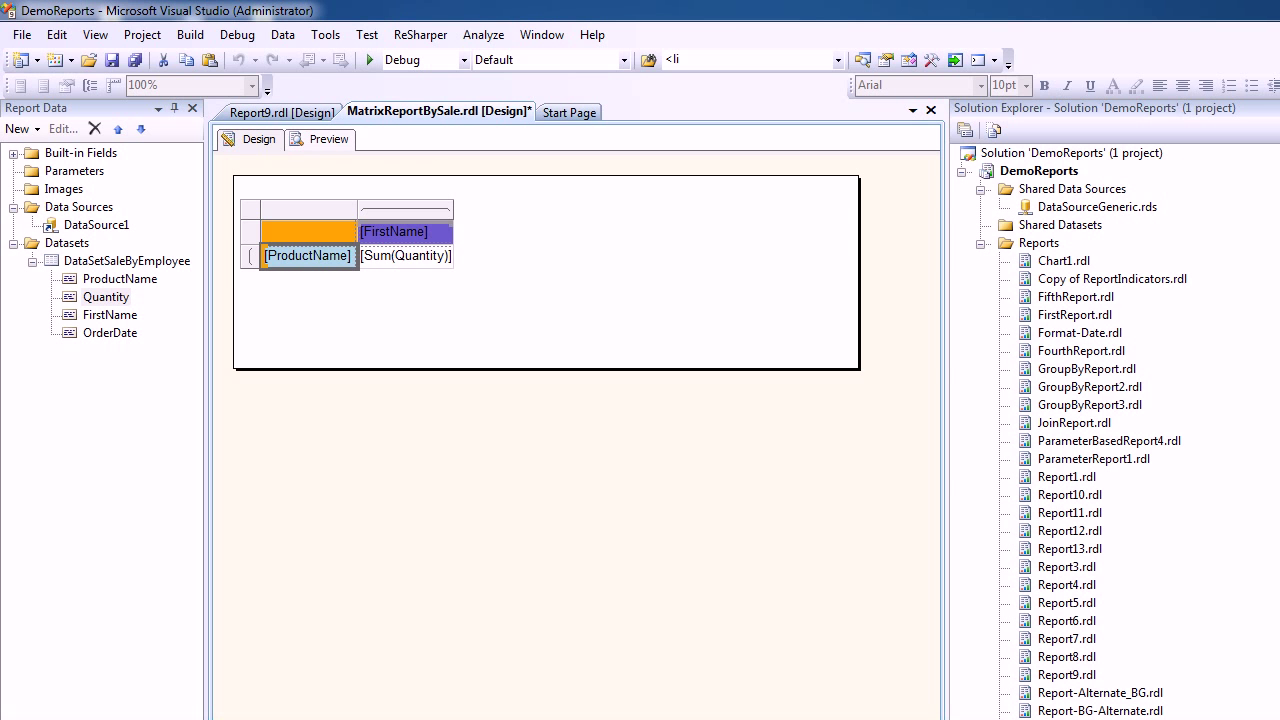
left_click(322, 139)
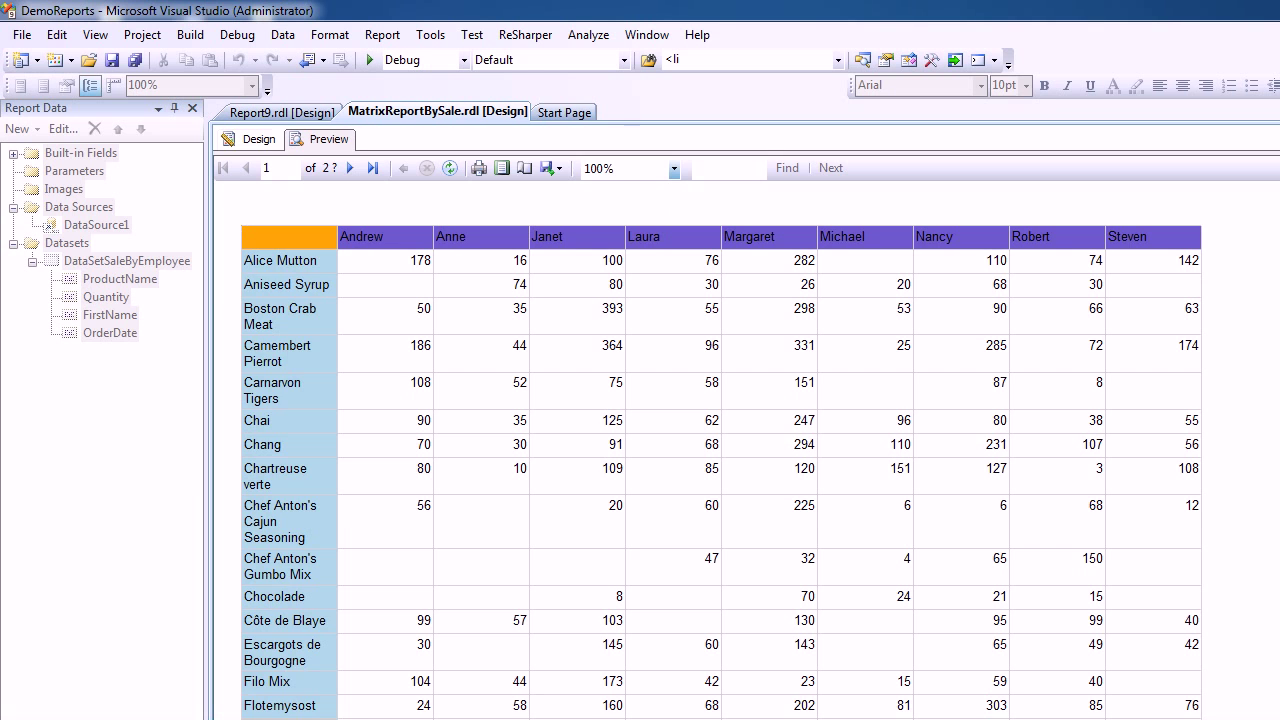
Widen the matrix to about one and a half times its original width, checking the column widths in the report preview.
left_click(250, 139)
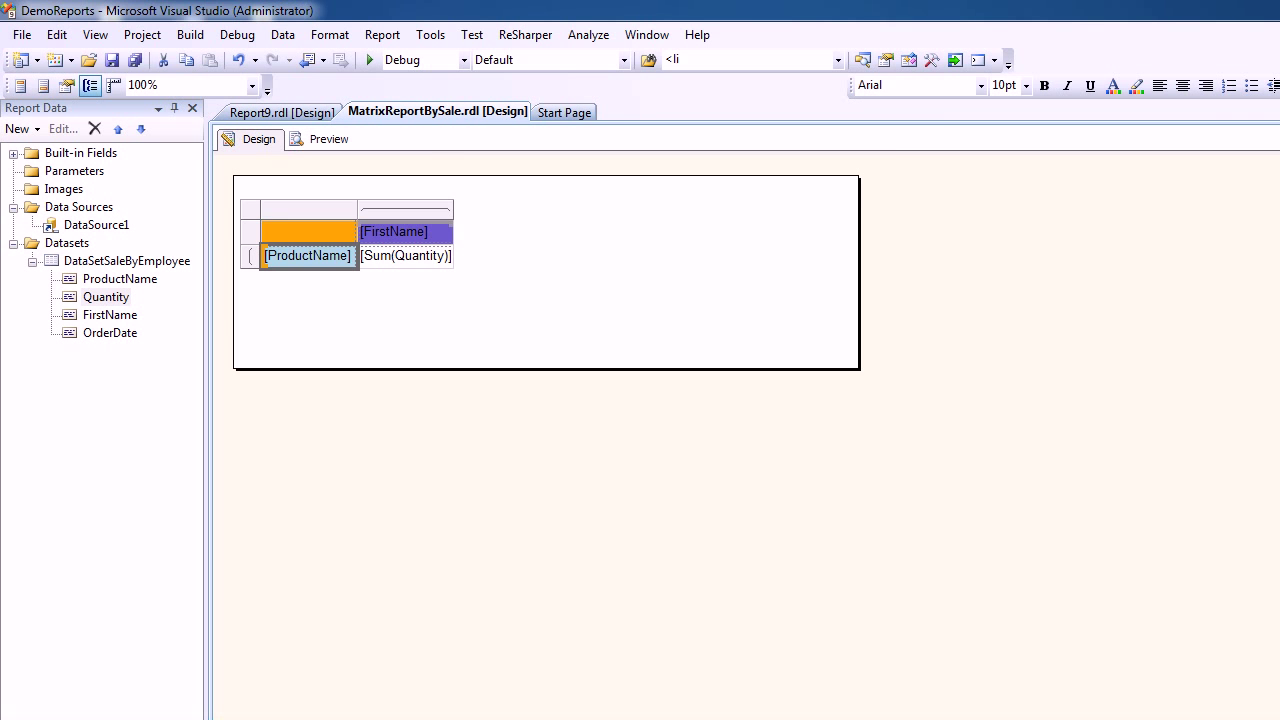
left_click(540, 310)
left_click(275, 220)
left_click_drag(457, 244, 697, 244)
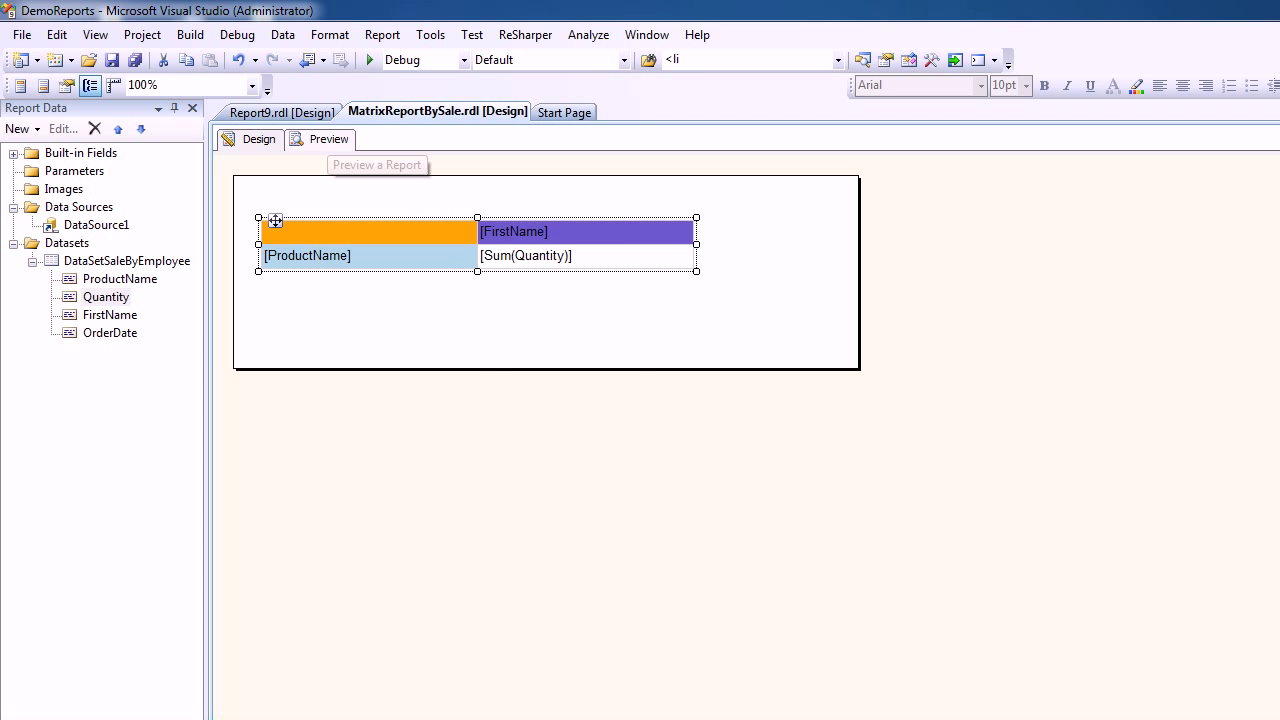
left_click(322, 139)
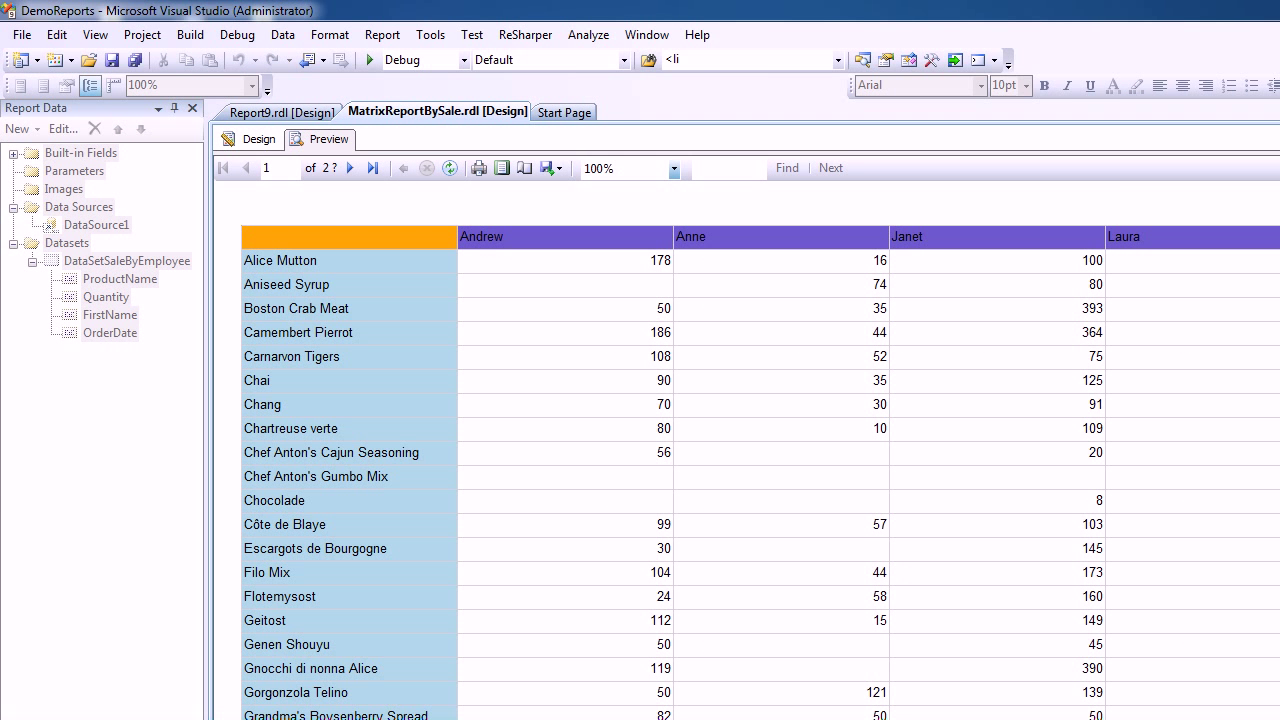
left_click(252, 139)
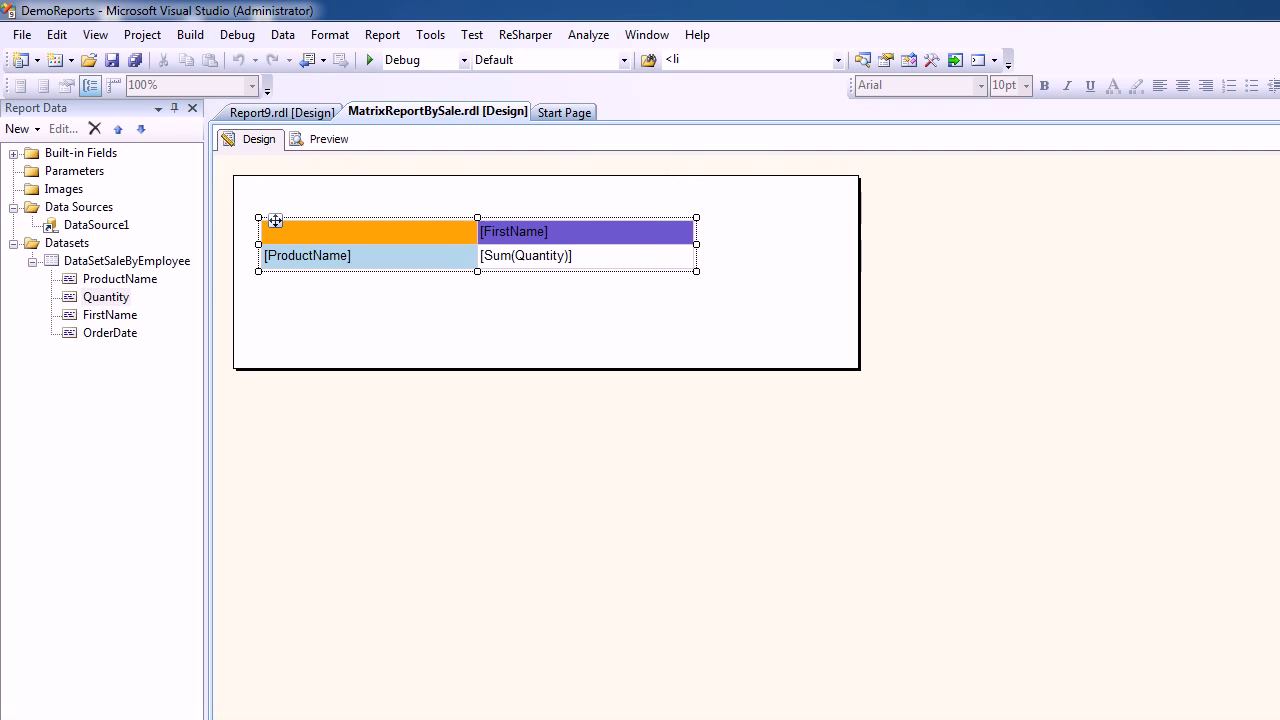
left_click_drag(697, 244, 558, 244)
left_click(322, 139)
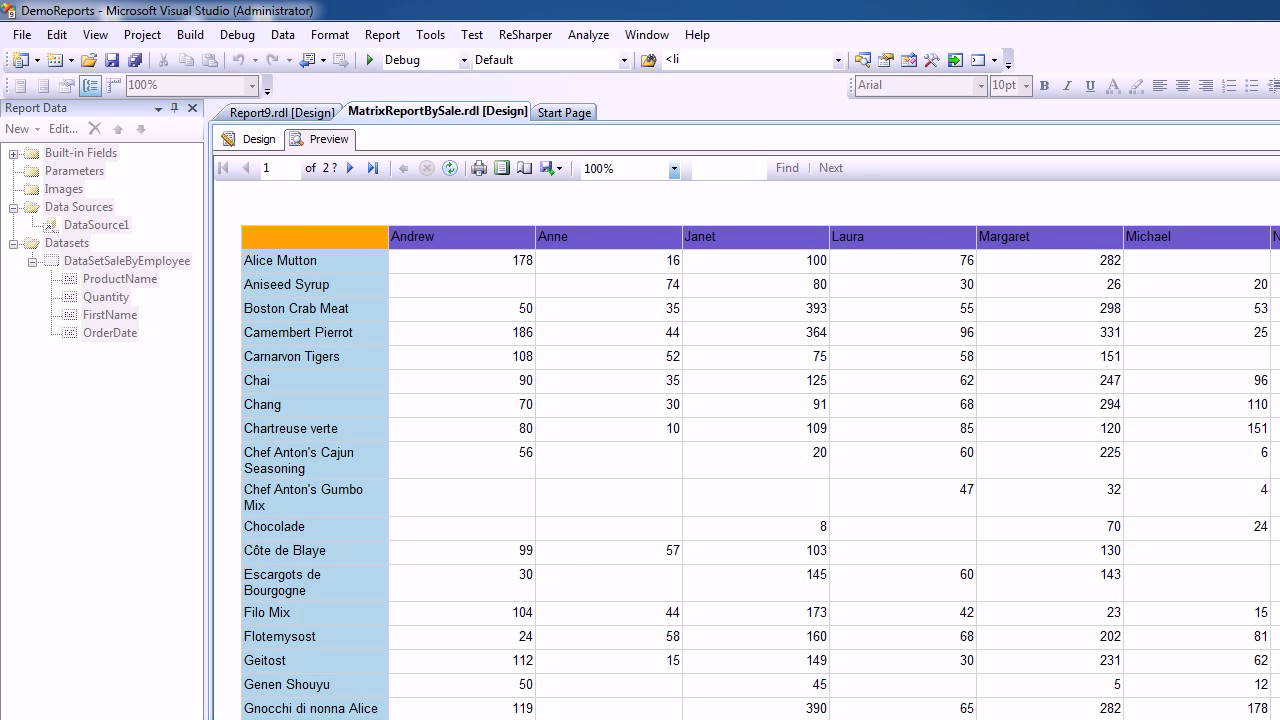
Examine the previewed matrix across all employee columns and through both pages of product rows.
scroll(747, 472, "right", 5)
scroll(747, 472, "left", 3)
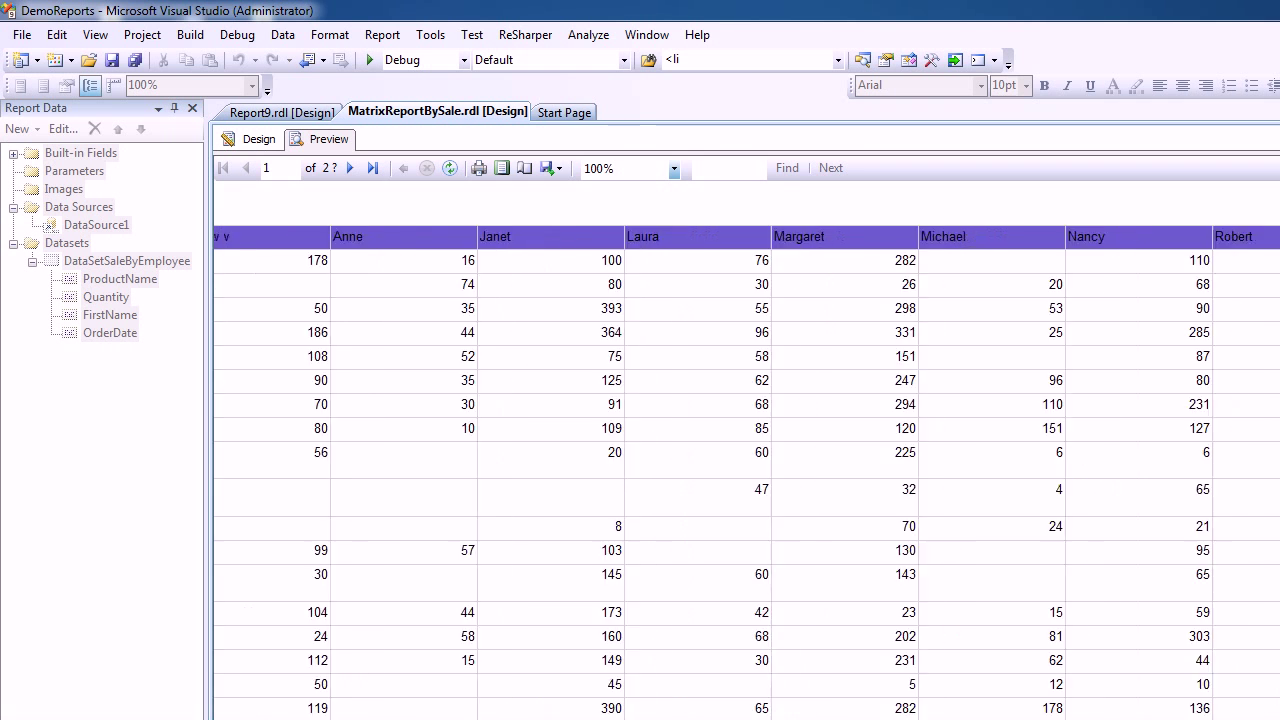
scroll(747, 472, "left", 2)
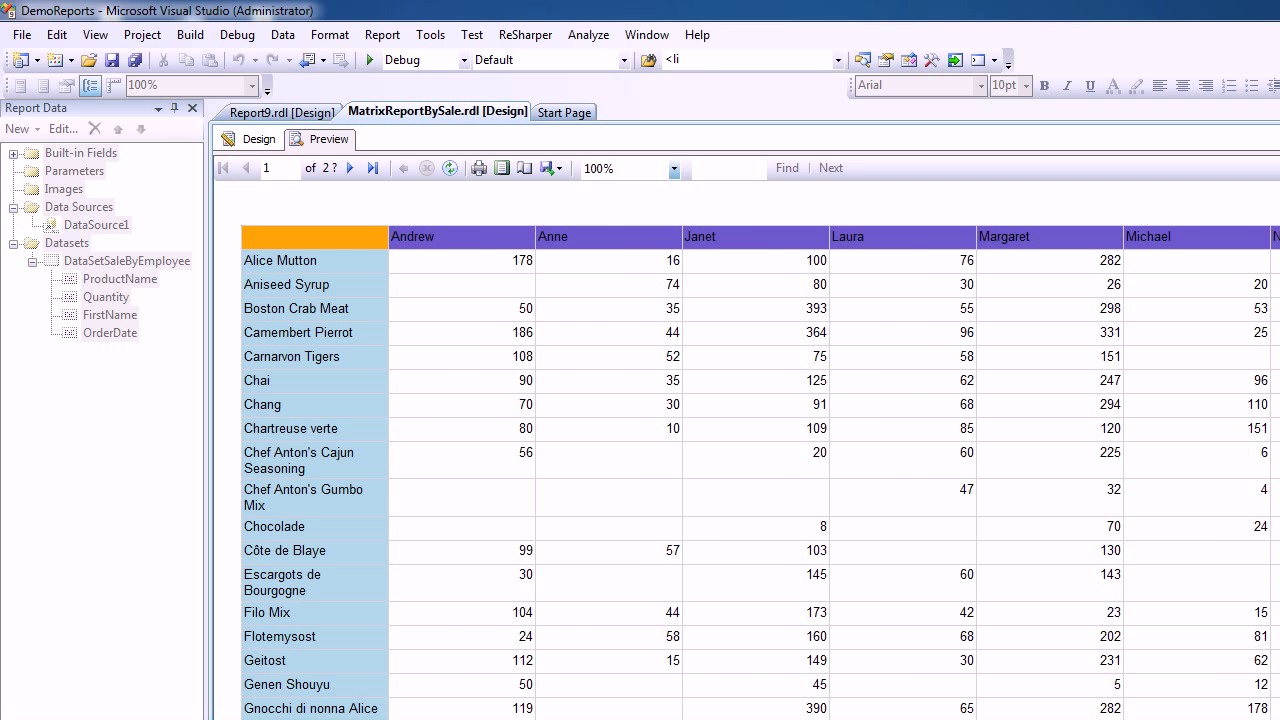
scroll(747, 472, "right", 4)
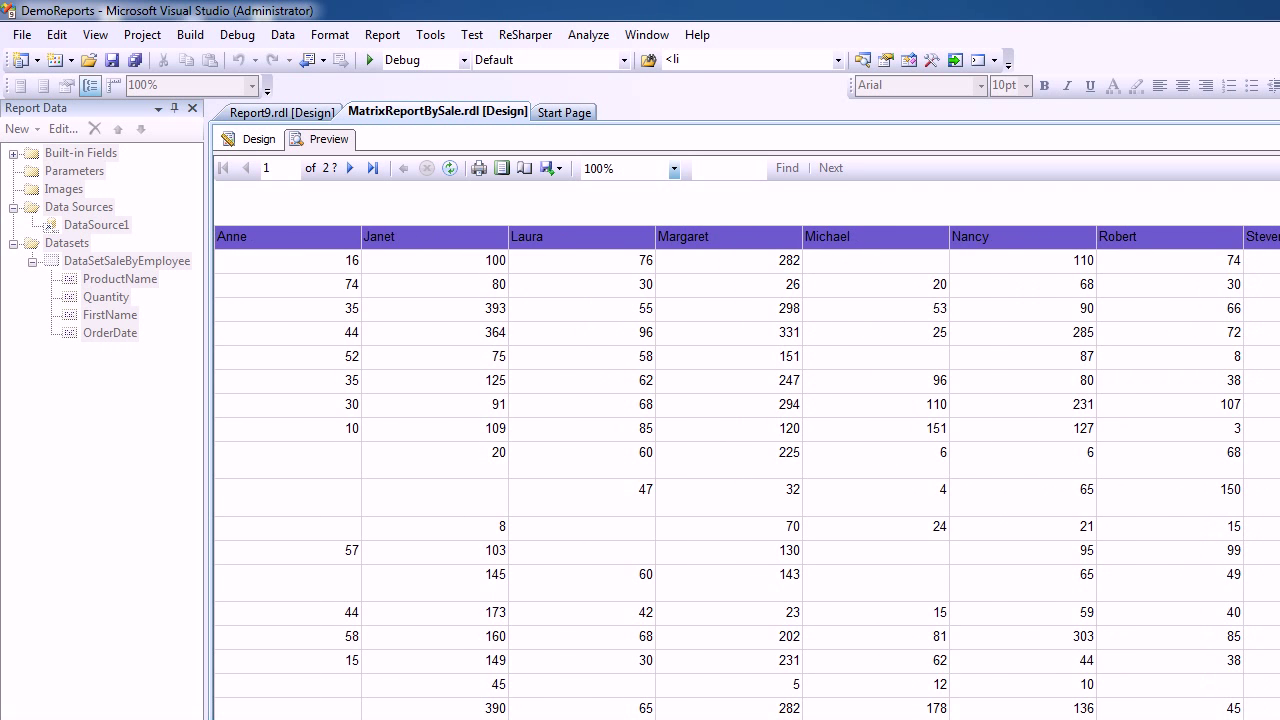
scroll(747, 472, "left", 5)
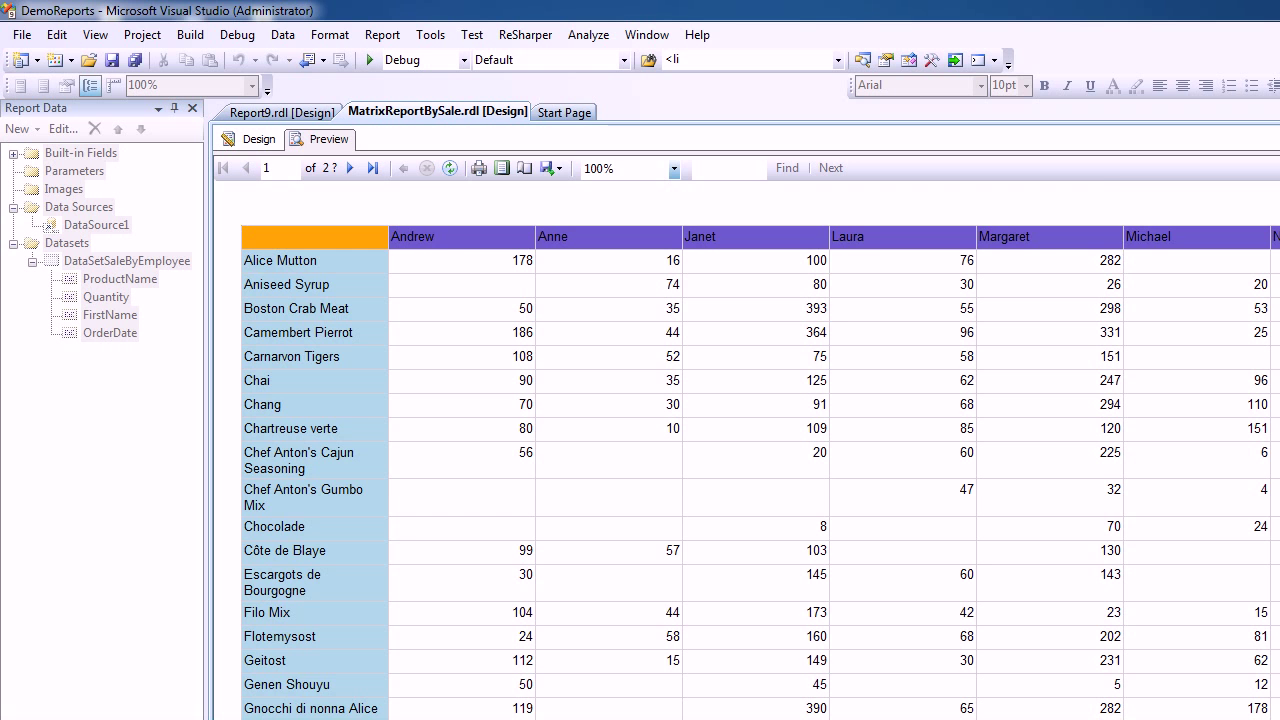
scroll(747, 450, "down", 15)
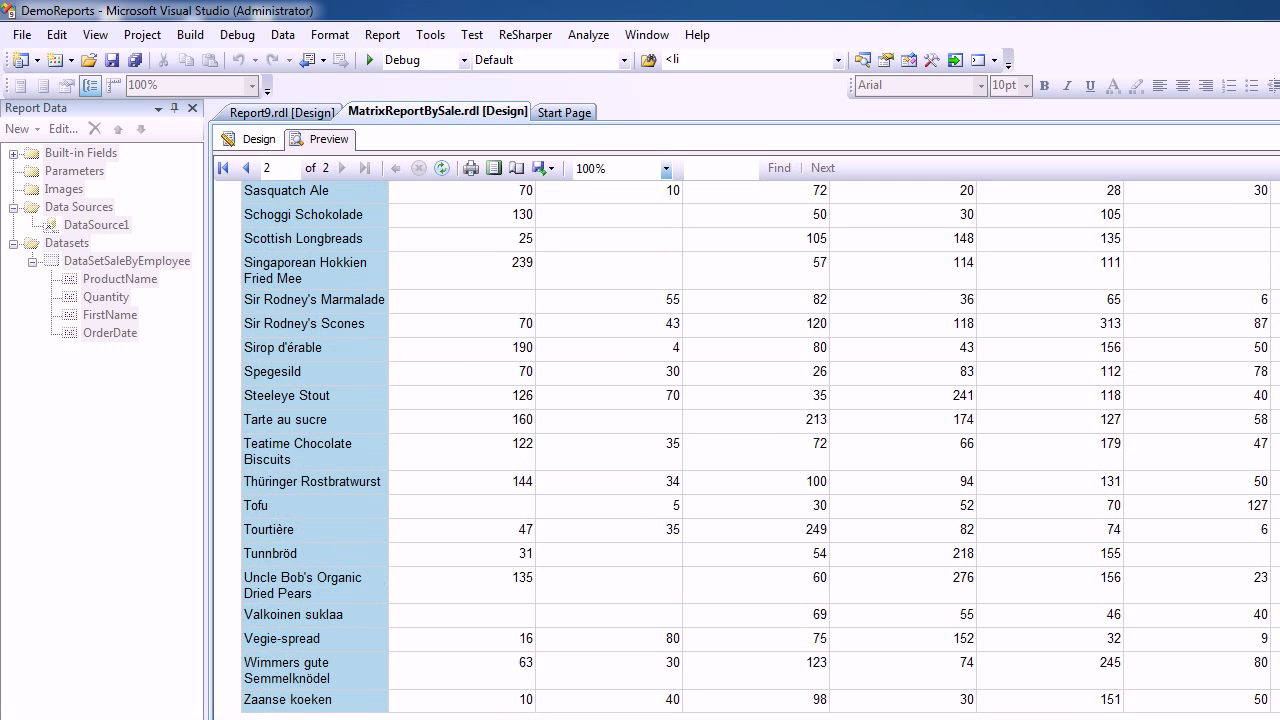
scroll(747, 450, "up", 15)
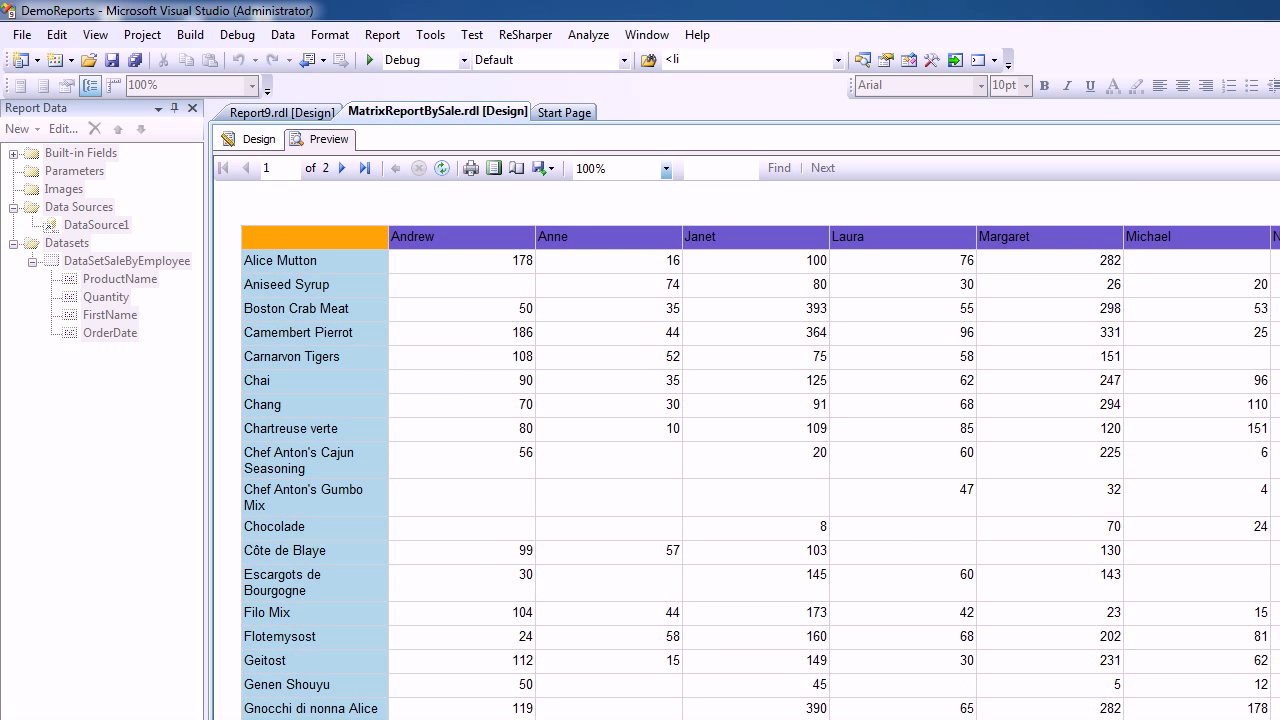